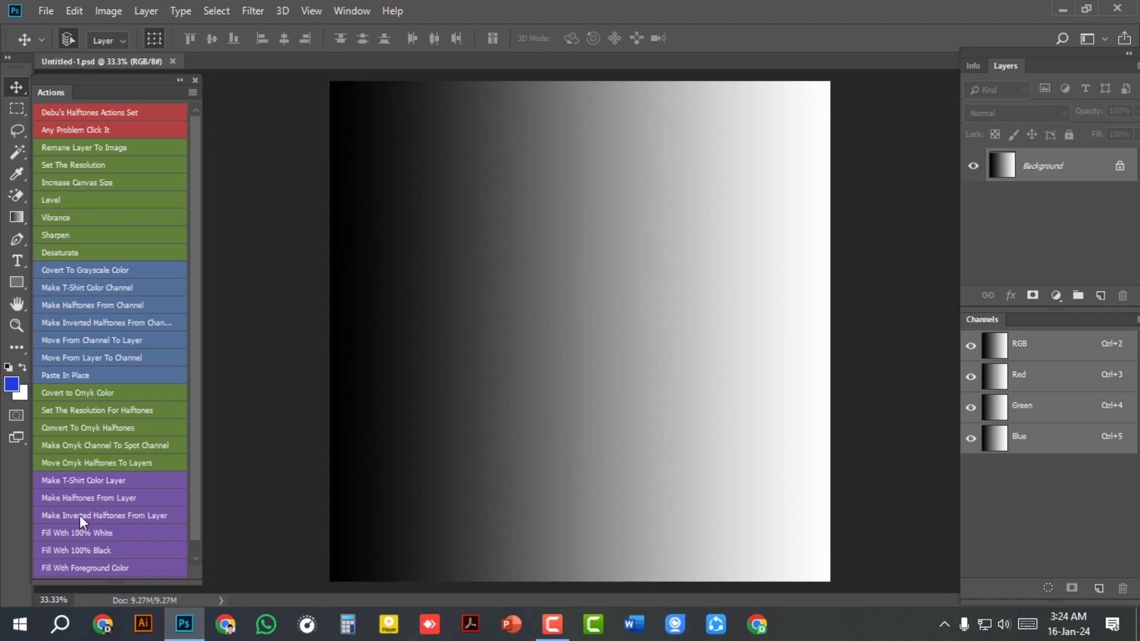
Convert the locked background into a regular layer named Image.
click(156, 514)
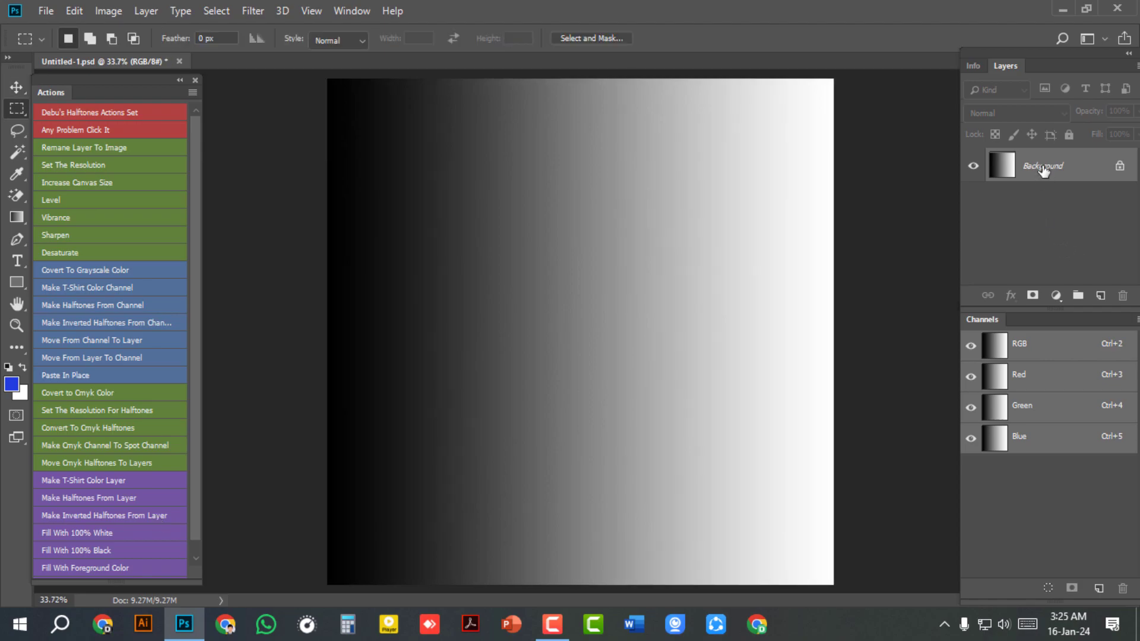
double_click(1043, 170)
text(Image)
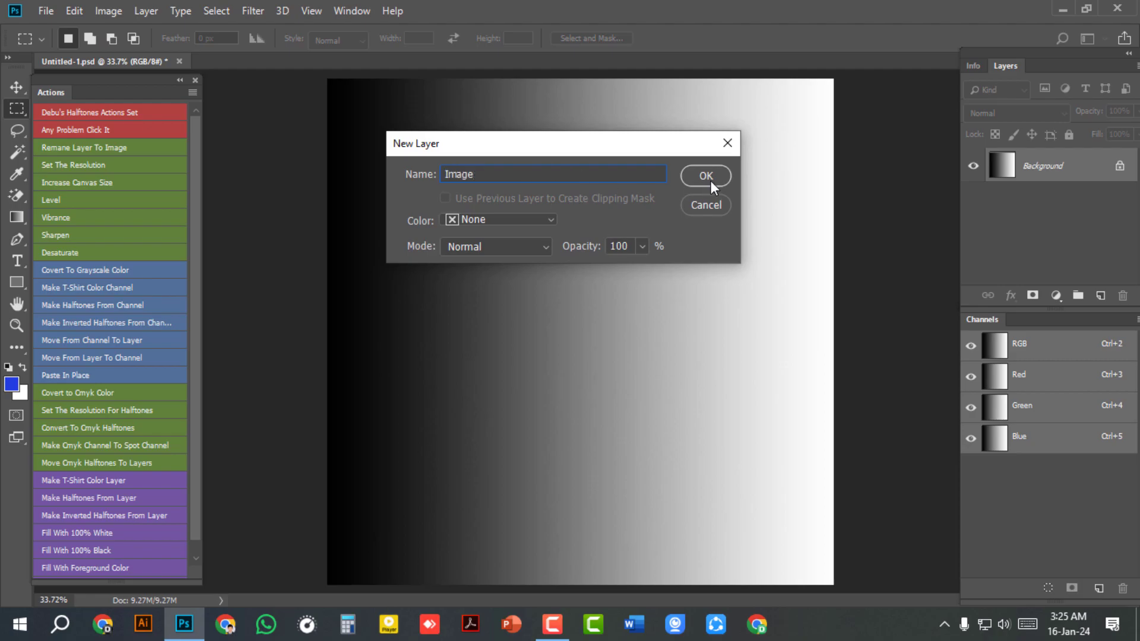
click(706, 176)
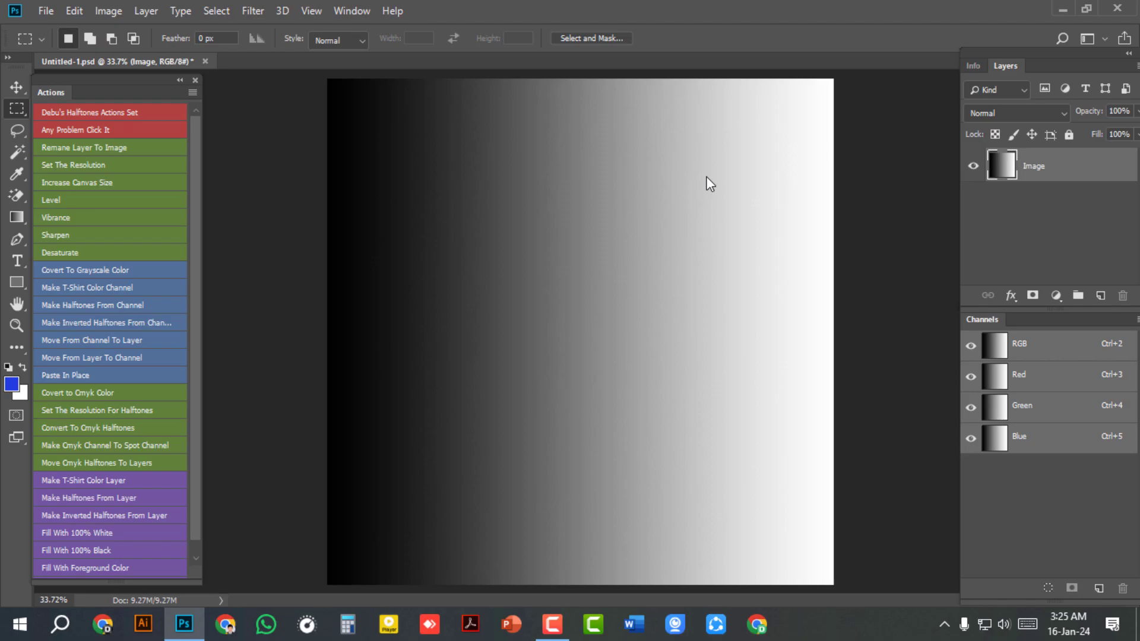
Set the image resolution to 600 pixels/inch, keeping the size at 6 by 6 inches.
click(108, 11)
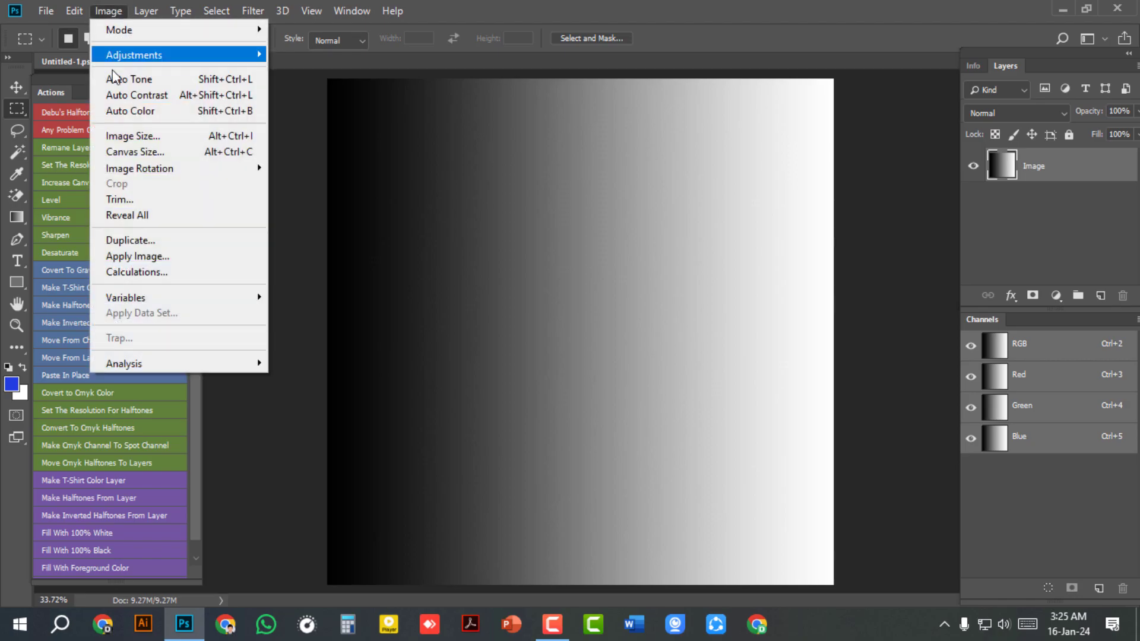
click(130, 131)
double_click(588, 235)
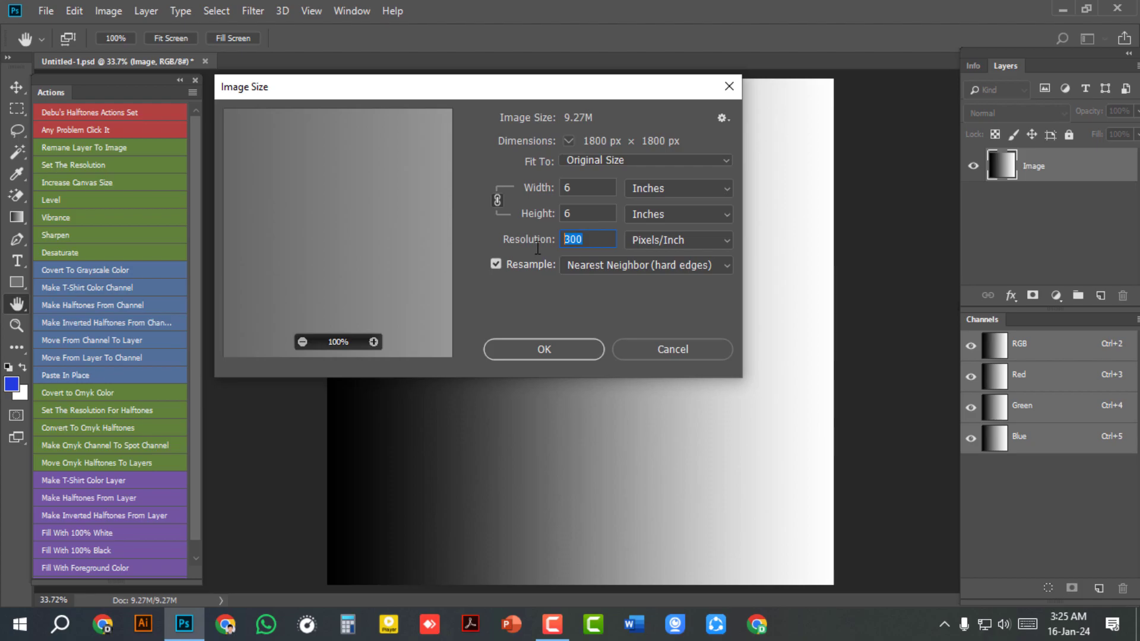
text(600)
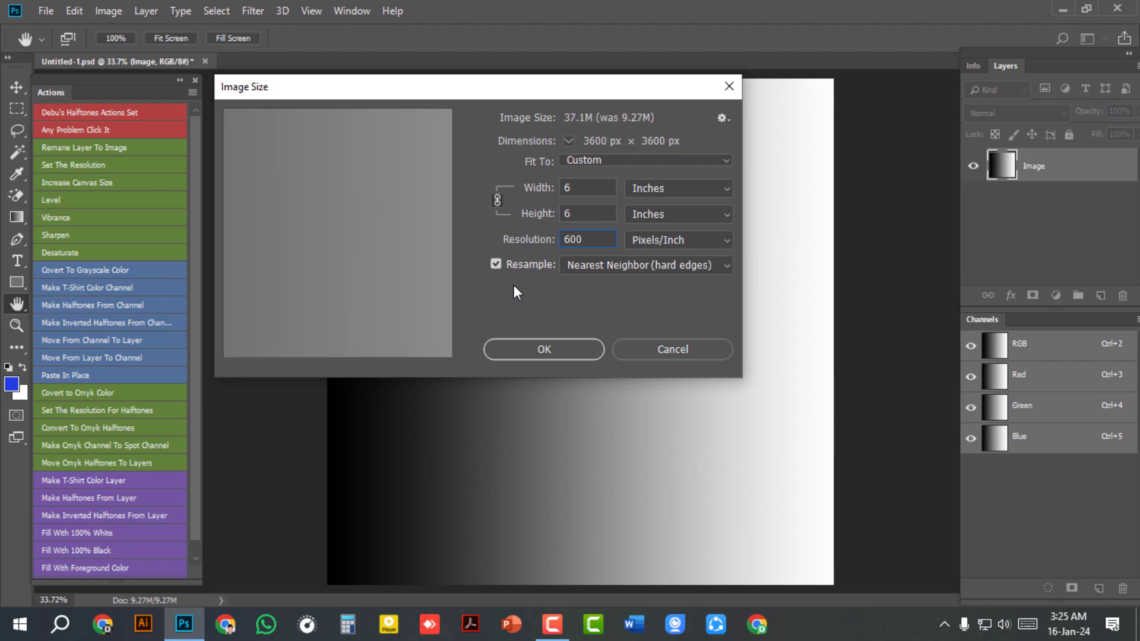
click(550, 347)
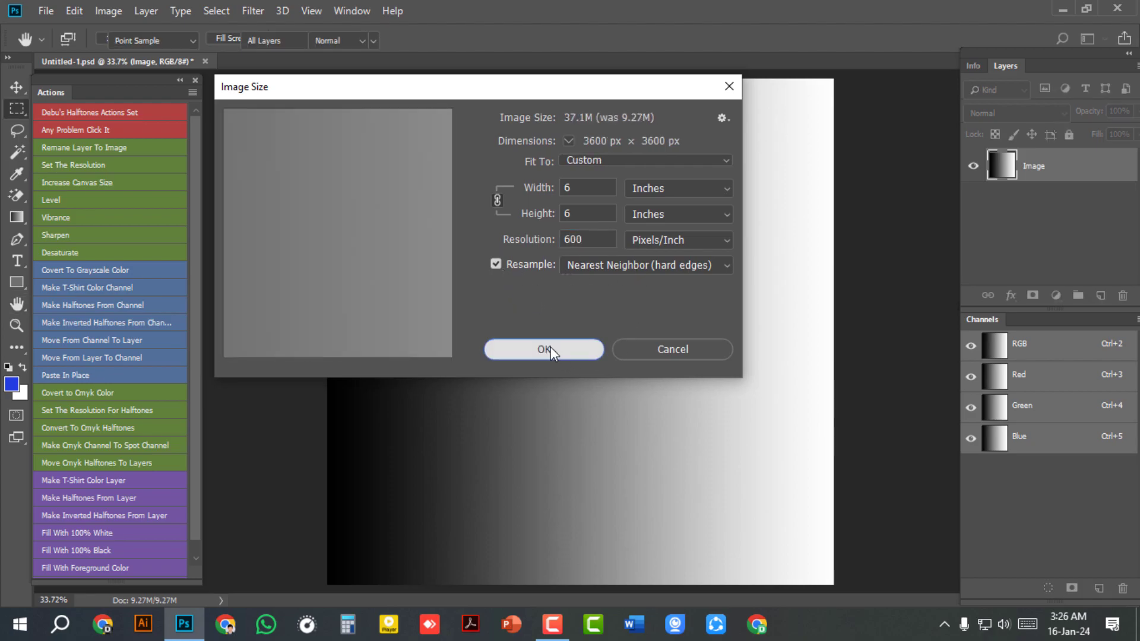
key(ctrl+0)
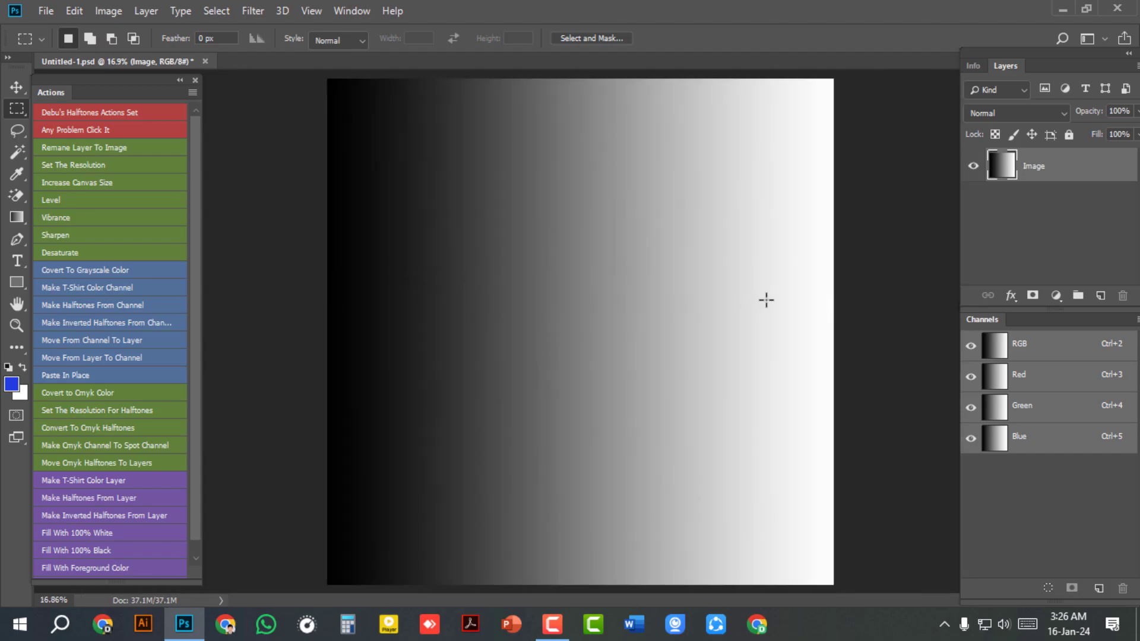
Duplicate the Image layer twice within the same document.
right_click(1058, 177)
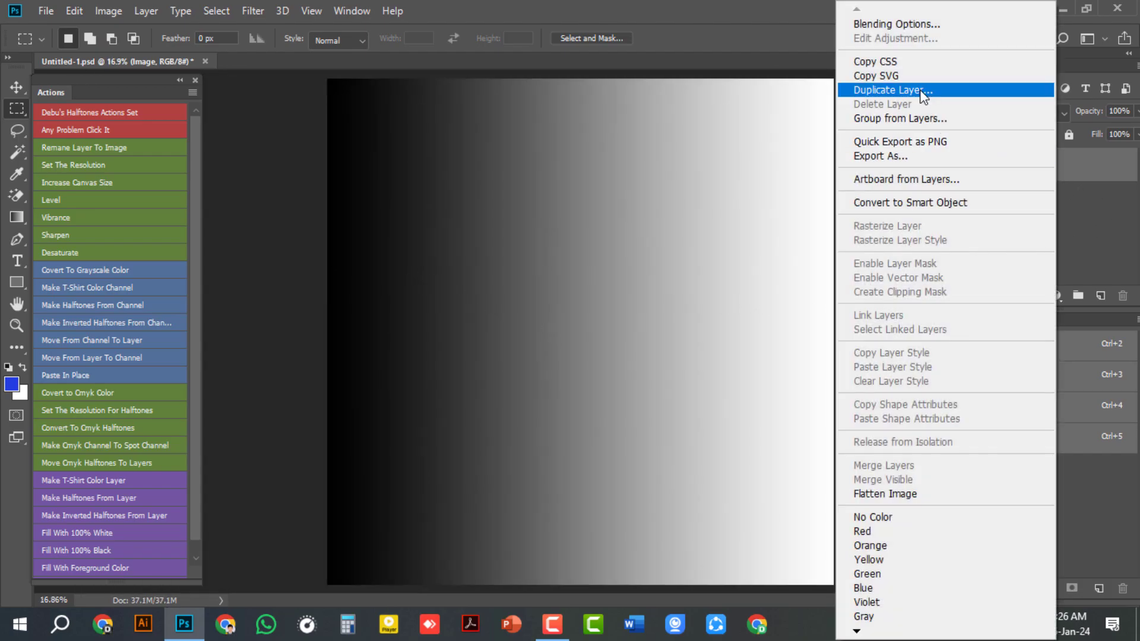
click(855, 90)
click(710, 159)
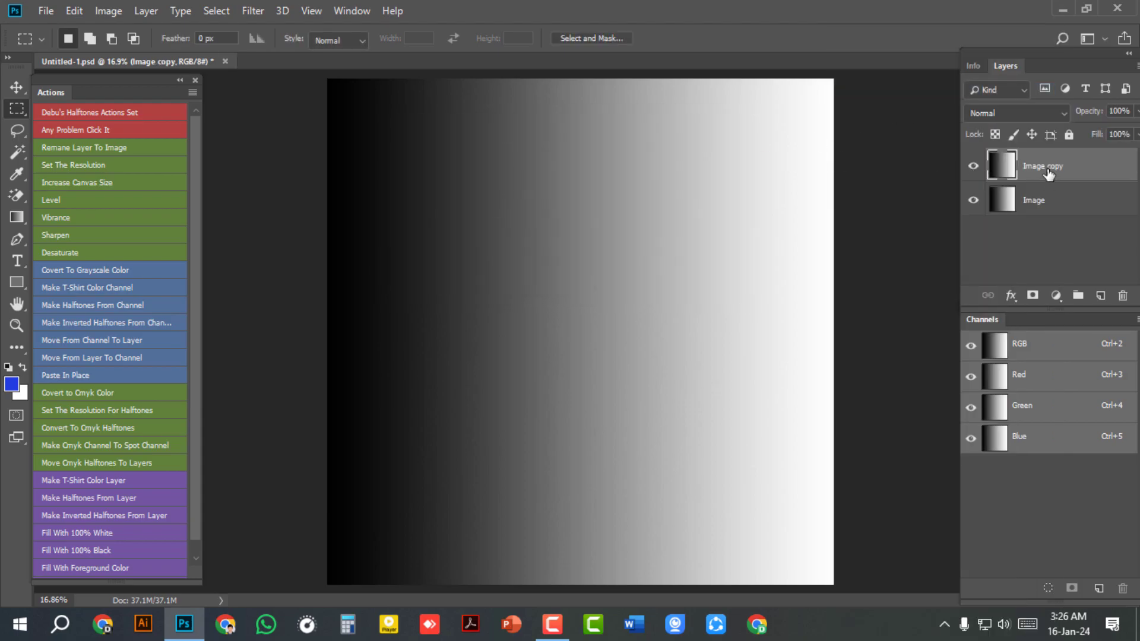
right_click(1045, 172)
click(899, 94)
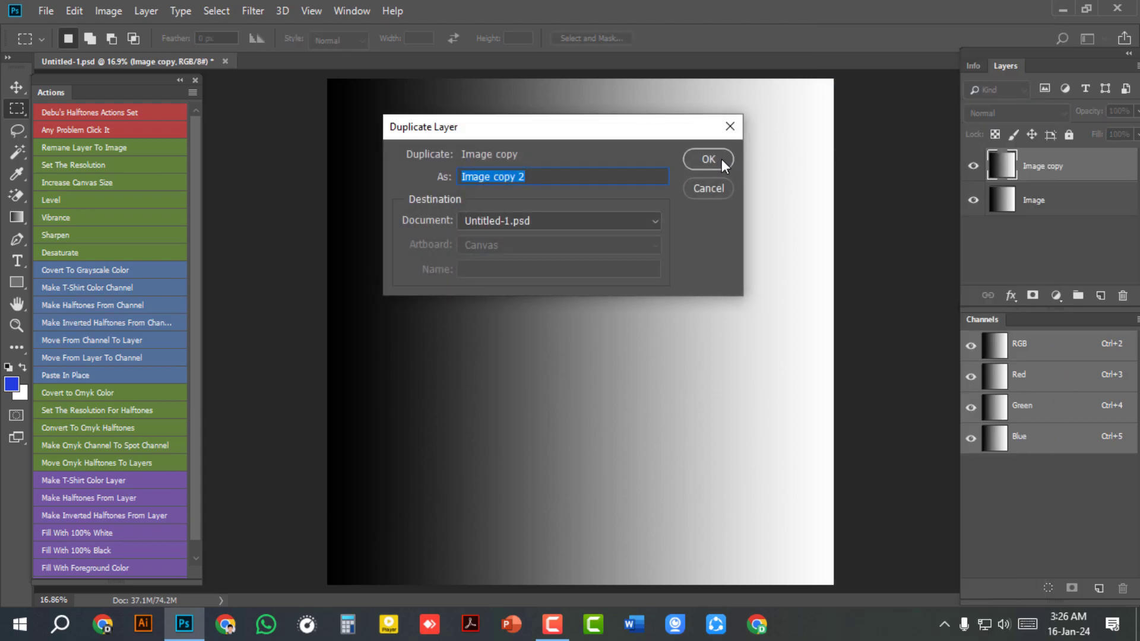
click(721, 159)
Rename the Image copy layer as Black.
double_click(1043, 202)
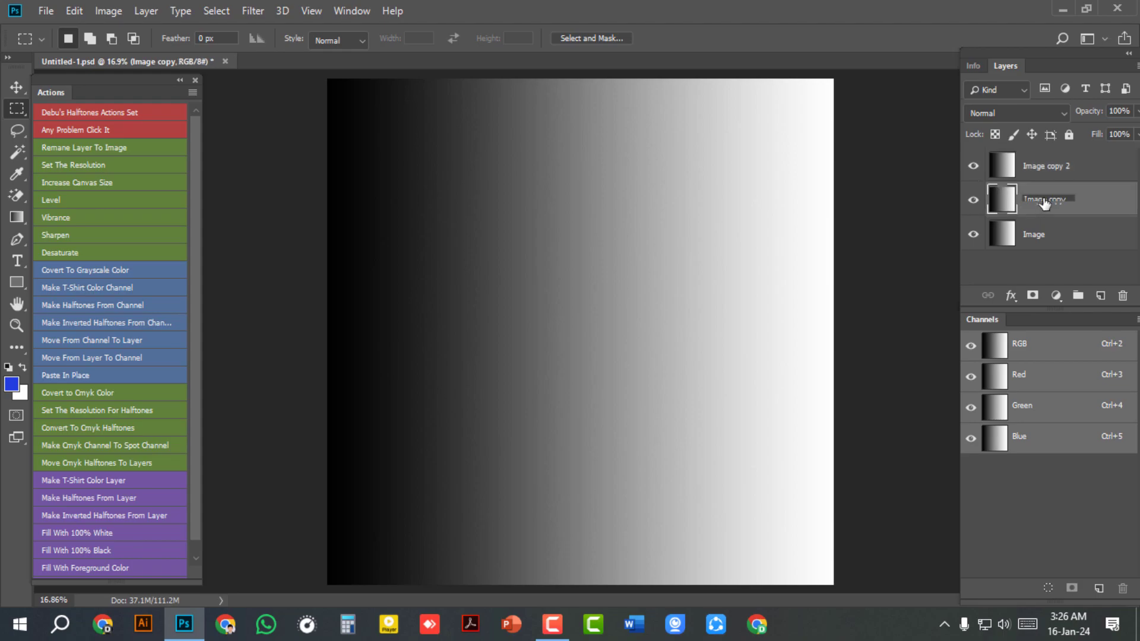
text(Black)
key(Return)
Rename the Image copy 2 layer as White and move it below the Black layer.
click(1049, 169)
double_click(1050, 170)
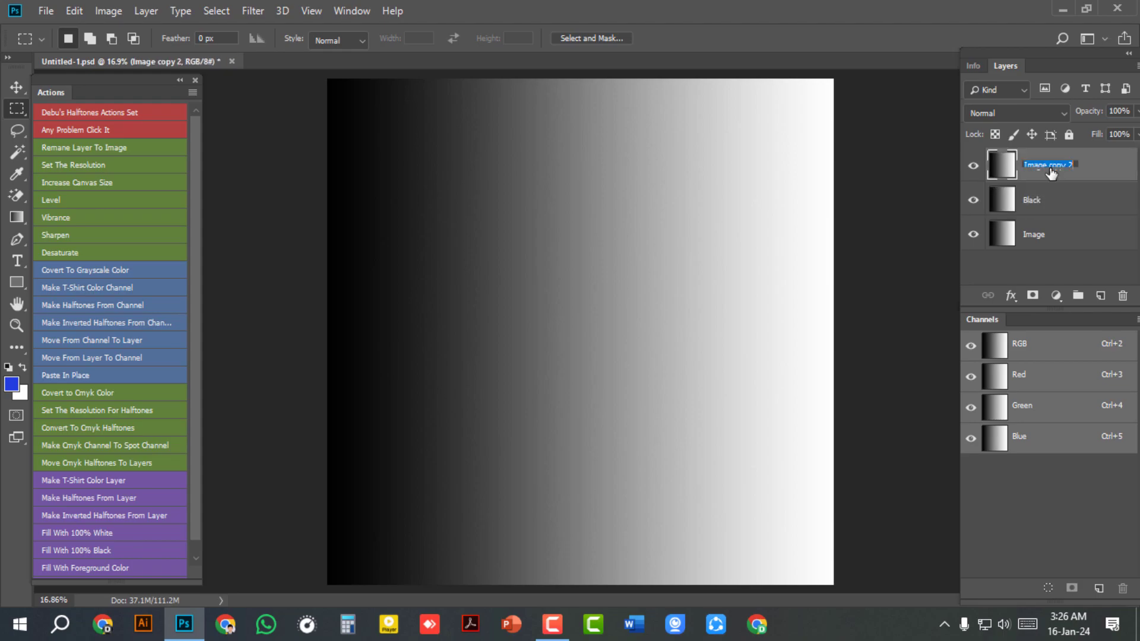
text(White)
key(Return)
drag(1070, 175, 1069, 206)
Invert the White layer's tones and hide the Black and Image layers.
key(ctrl+i)
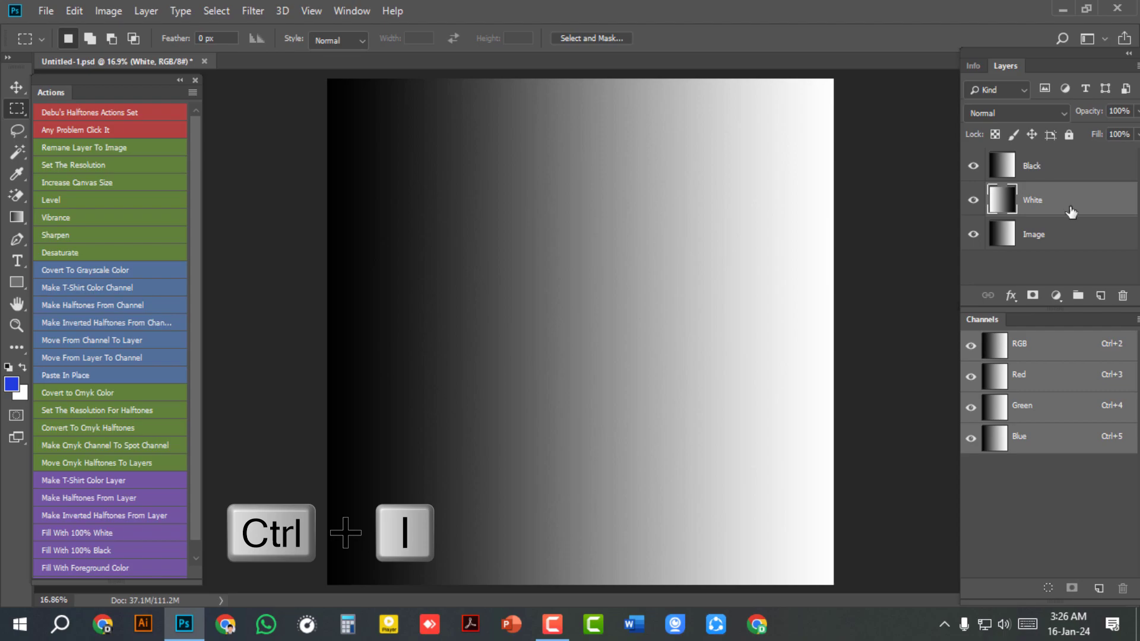
click(973, 235)
click(970, 165)
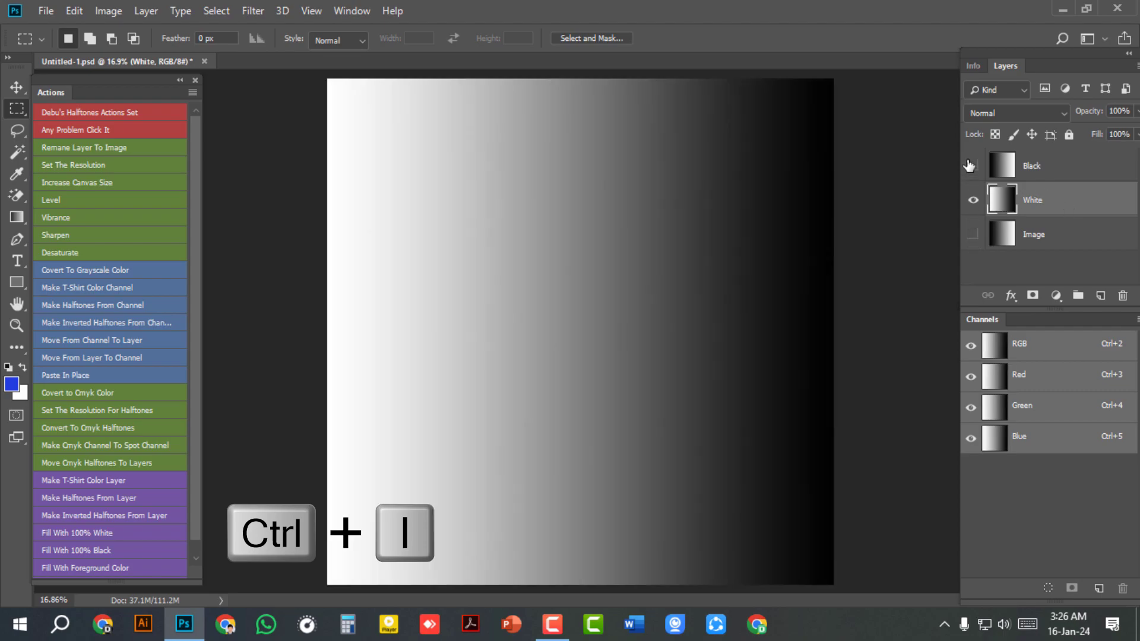
Duplicate the White layer into a new document.
right_click(1049, 201)
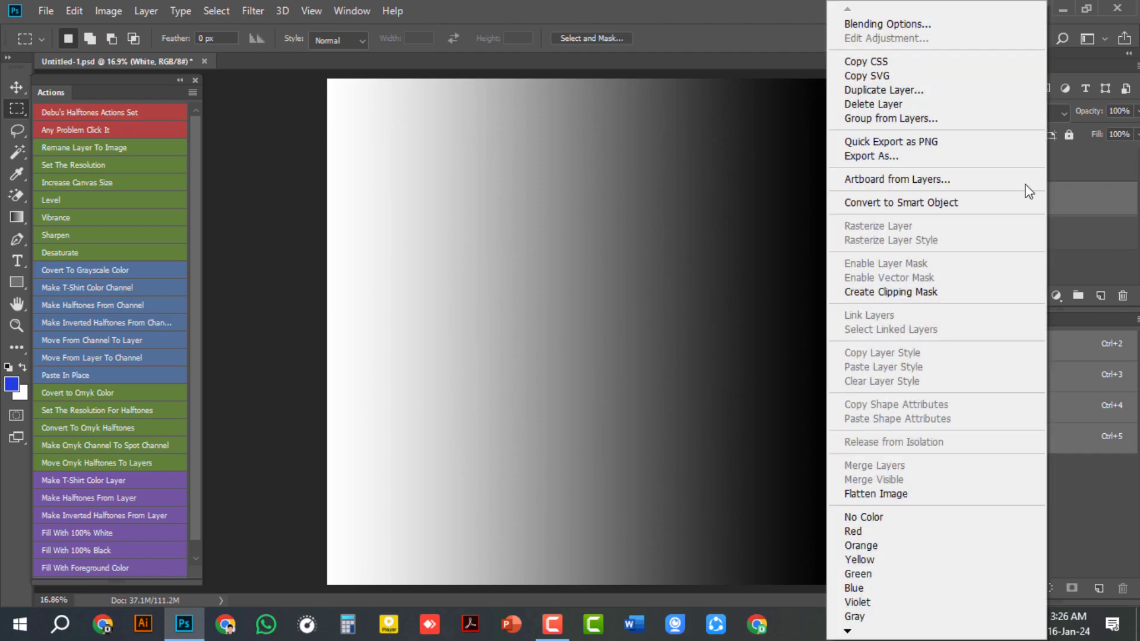
click(921, 89)
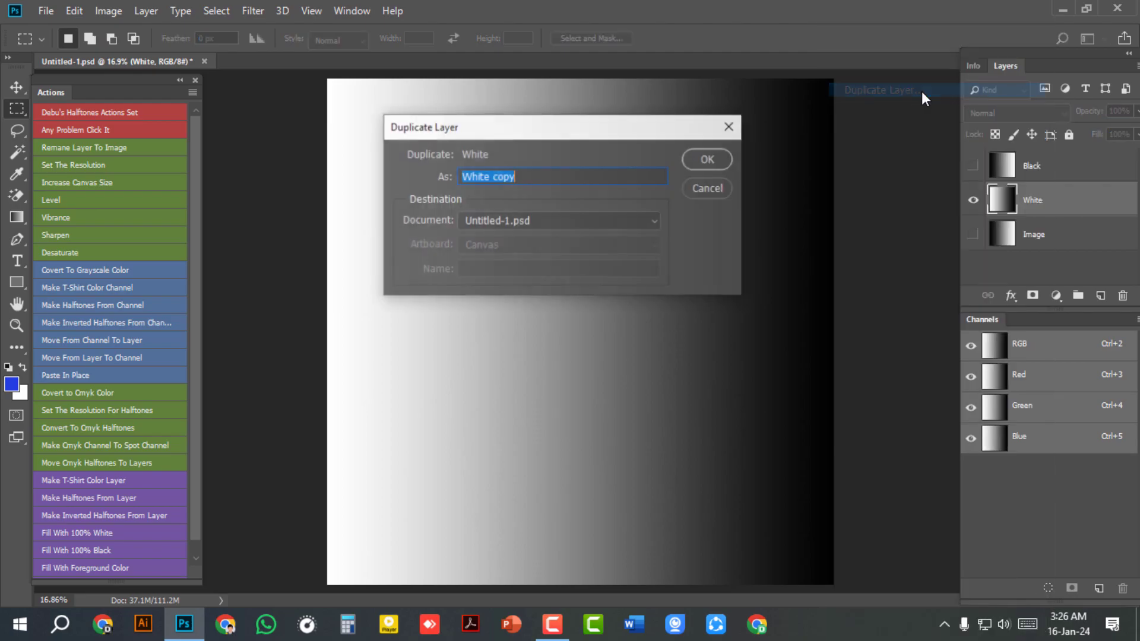
click(543, 220)
click(478, 251)
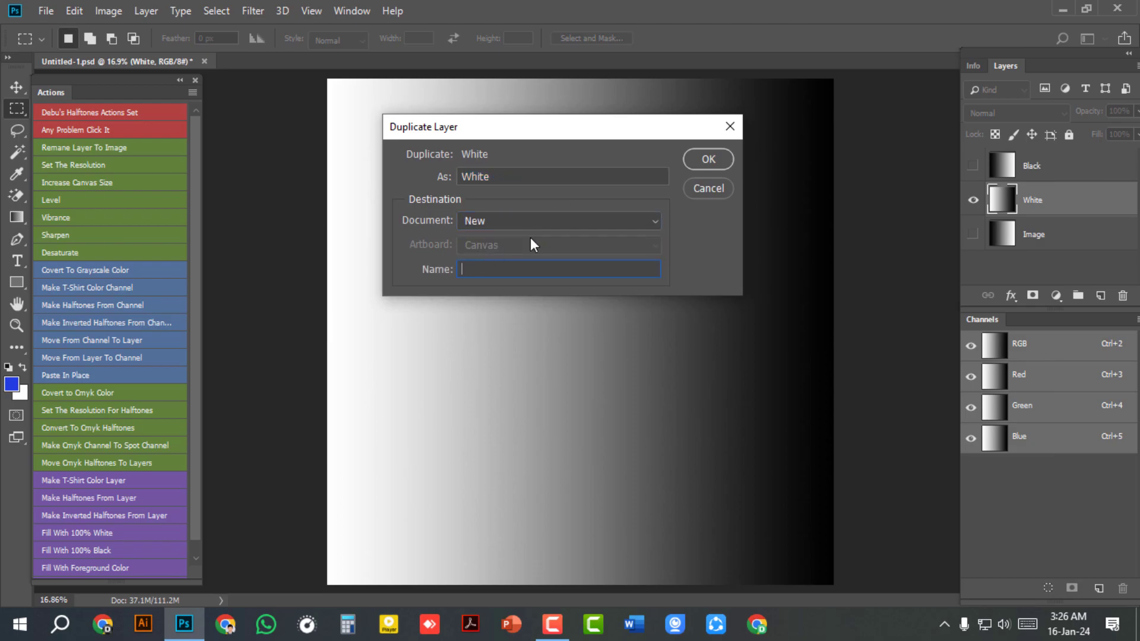
click(706, 160)
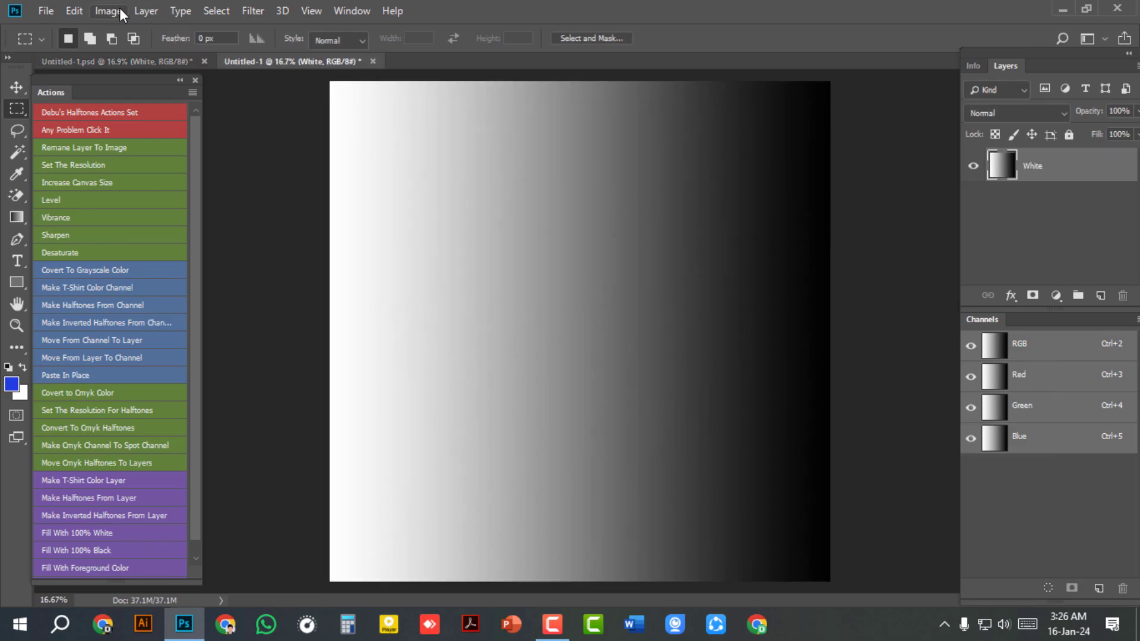
Convert the new document to Grayscale mode, discarding the color information.
click(108, 11)
mouse_move(123, 31)
click(286, 44)
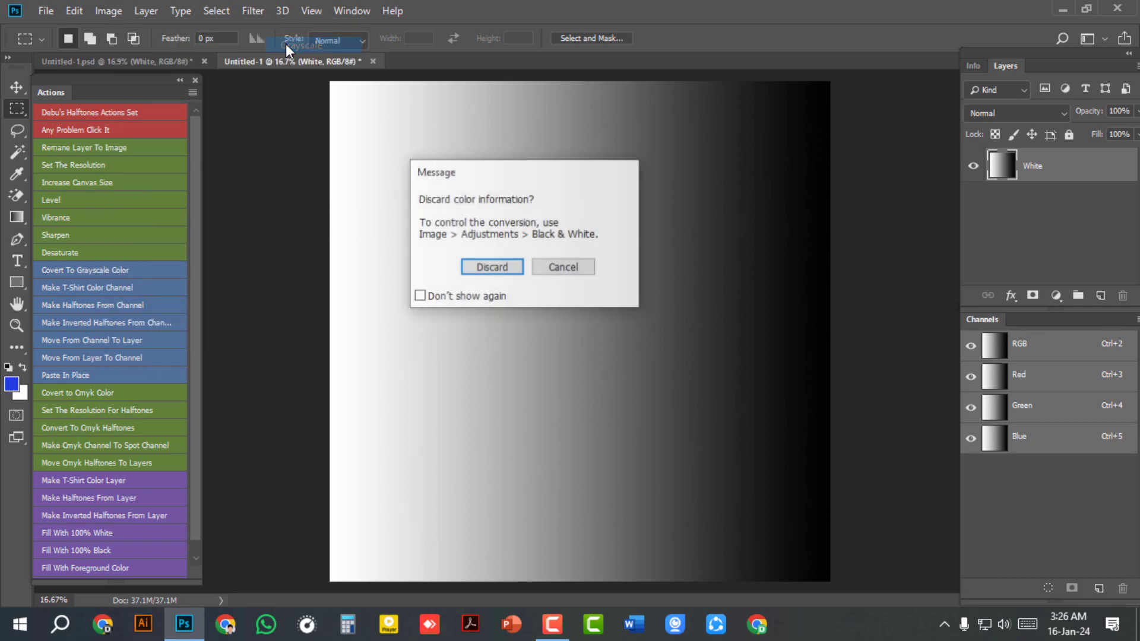
click(492, 266)
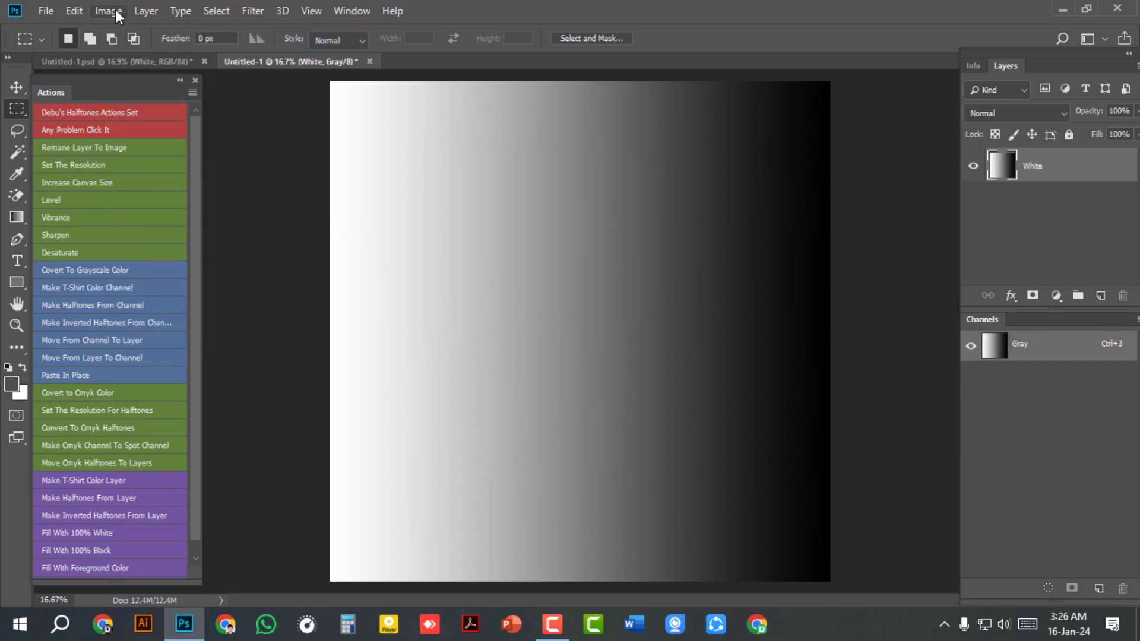
Flatten and convert the document to Bitmap at 600 pixels/inch with a round halftone screen of 45 lines/inch at 22.5 degrees.
click(108, 11)
mouse_move(122, 30)
click(306, 30)
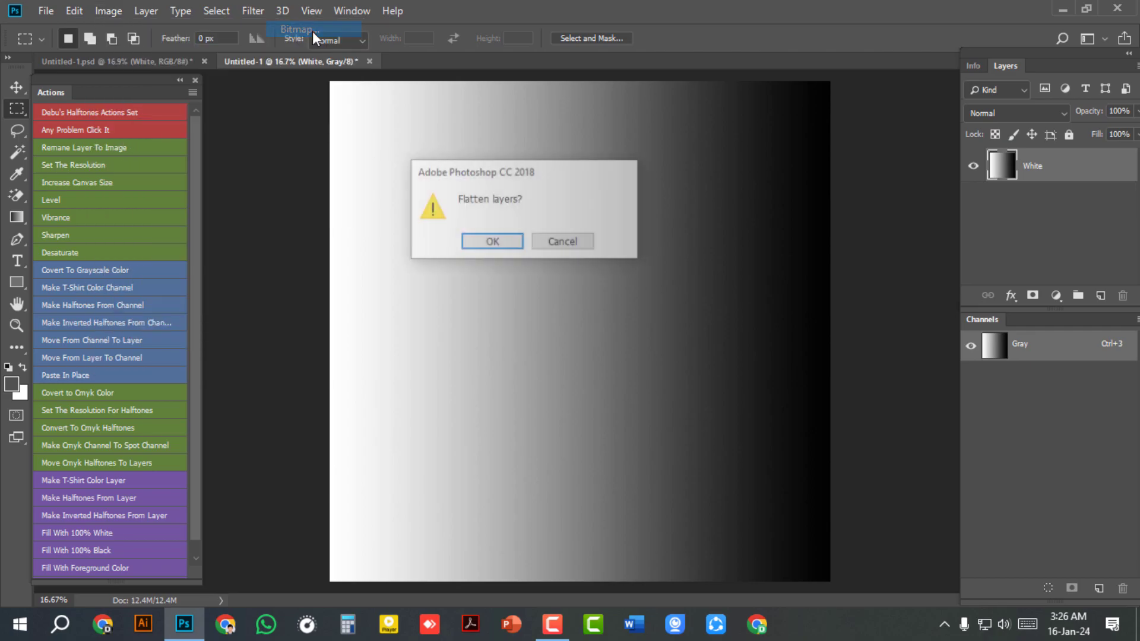
click(492, 241)
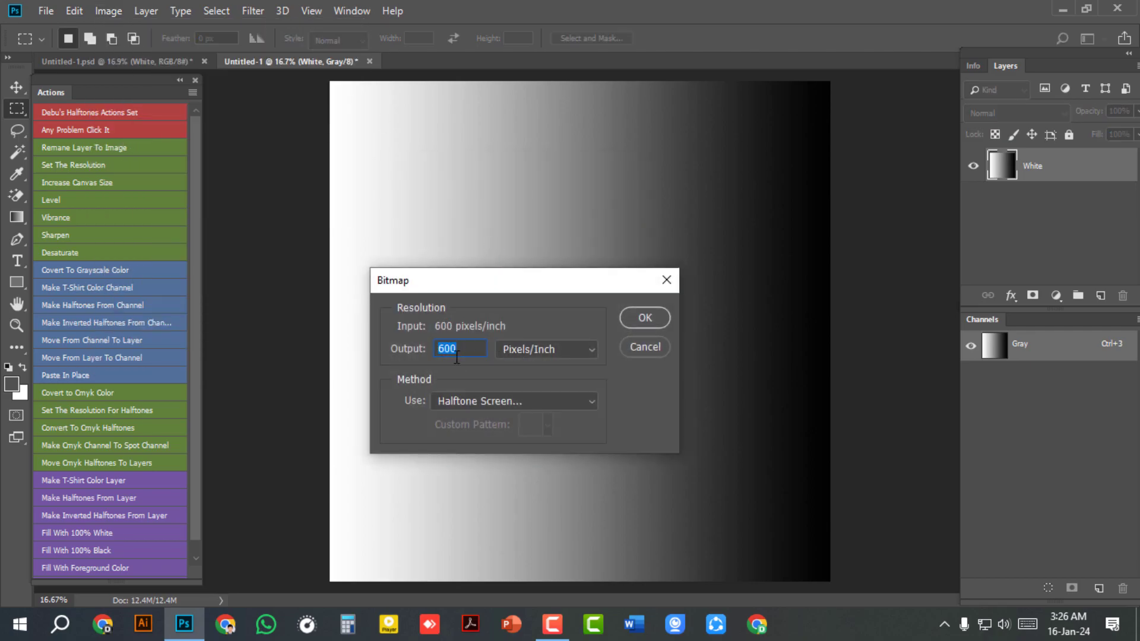
click(643, 318)
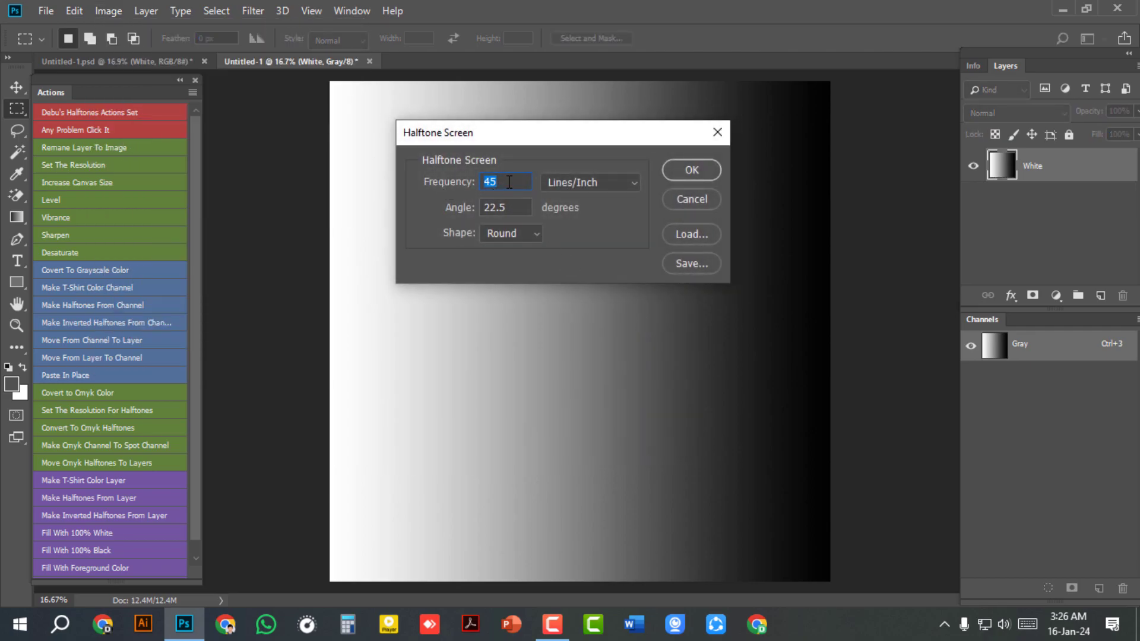
click(691, 171)
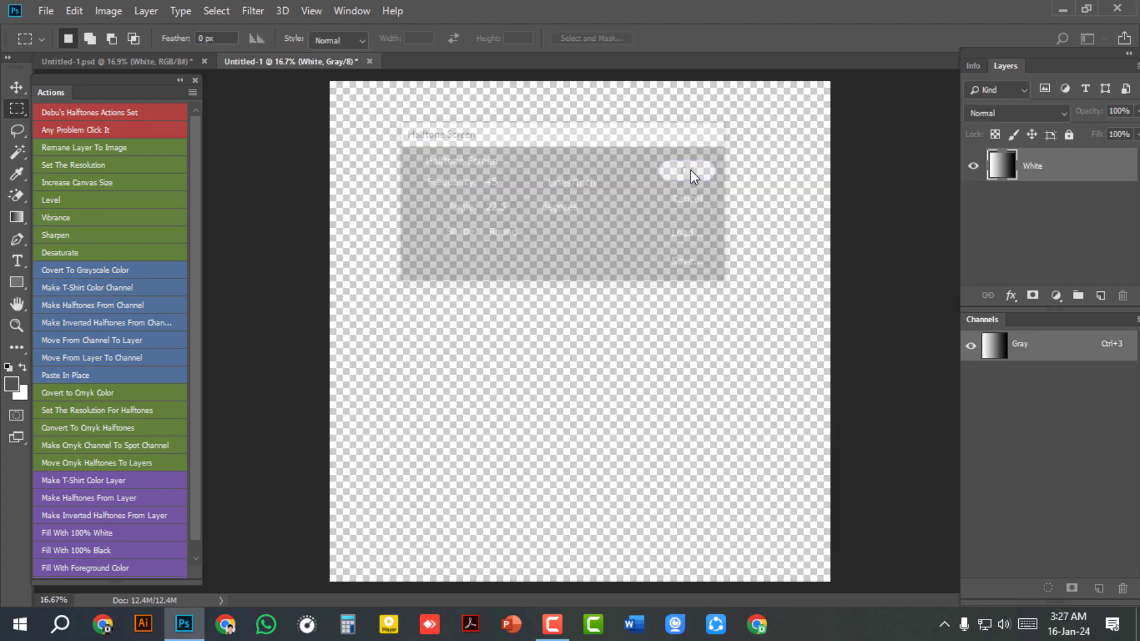
Convert the bitmap document back to Grayscale mode with a size ratio of 1.
click(108, 11)
mouse_move(119, 30)
click(320, 46)
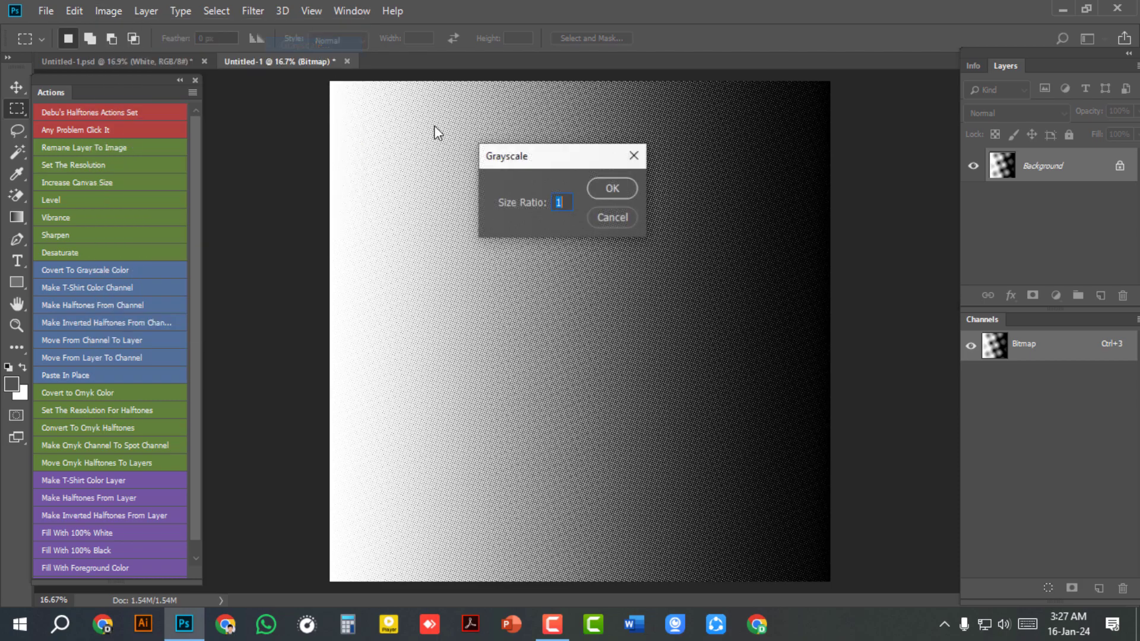
click(604, 188)
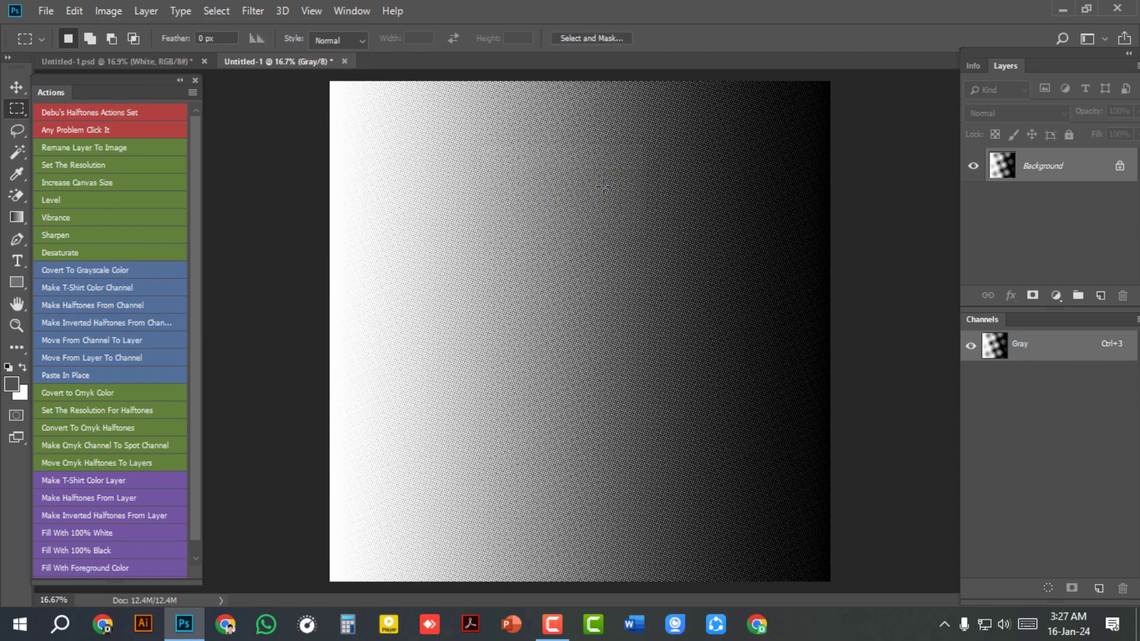
Unlock the background as a regular layer and erase the white halftone dots with the Magic Eraser tool.
double_click(1042, 174)
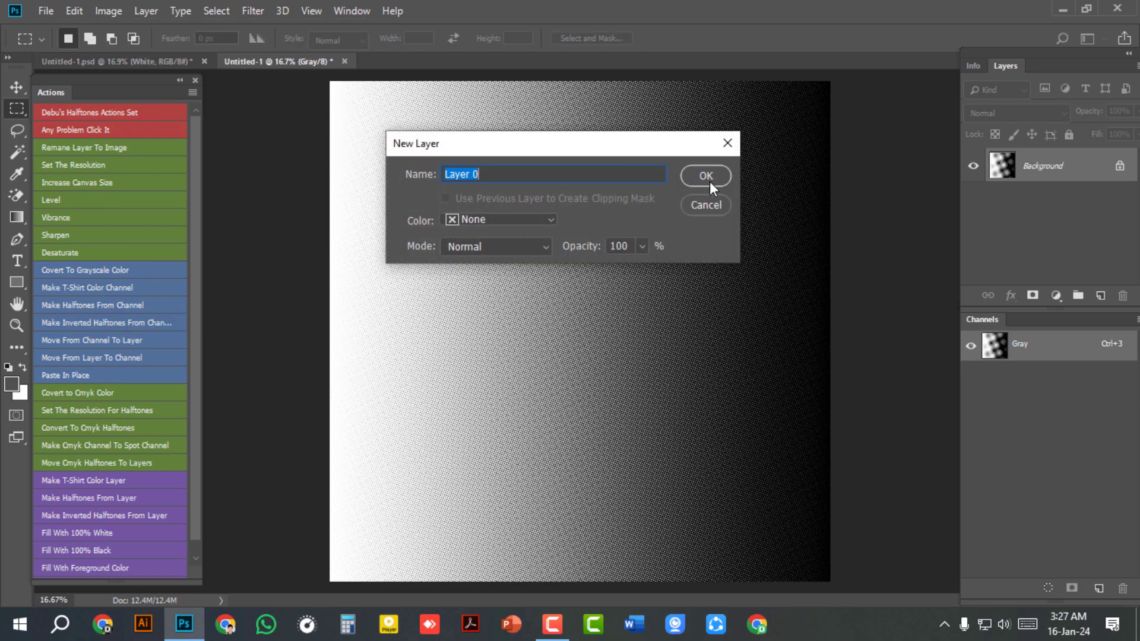
click(705, 178)
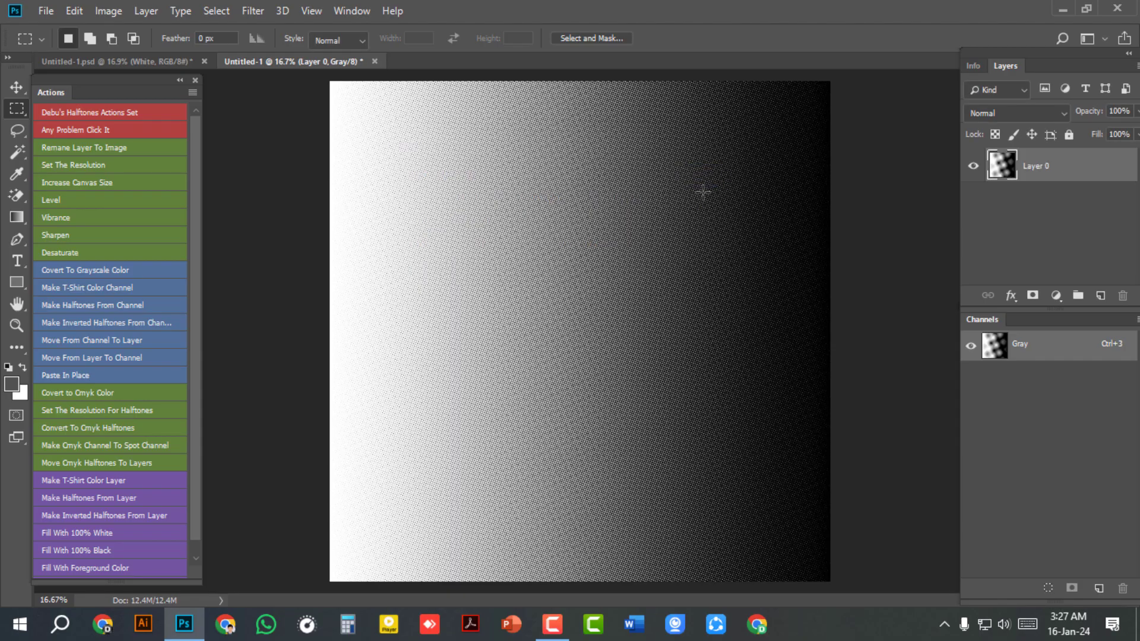
scroll(703, 192, up, 7)
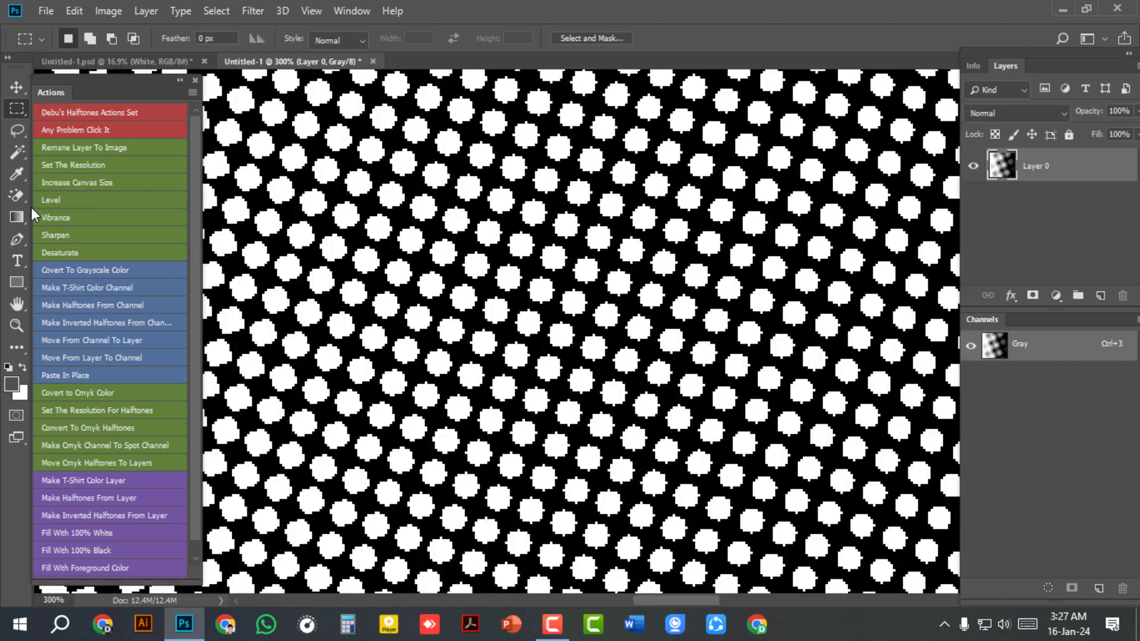
right_click(17, 195)
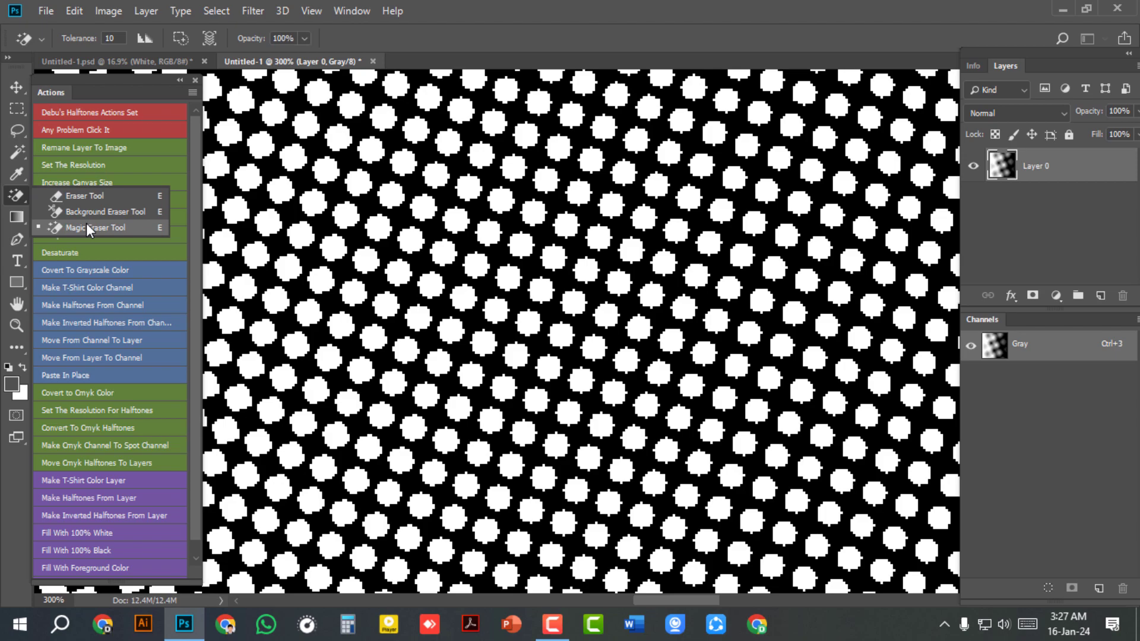
click(77, 229)
click(423, 205)
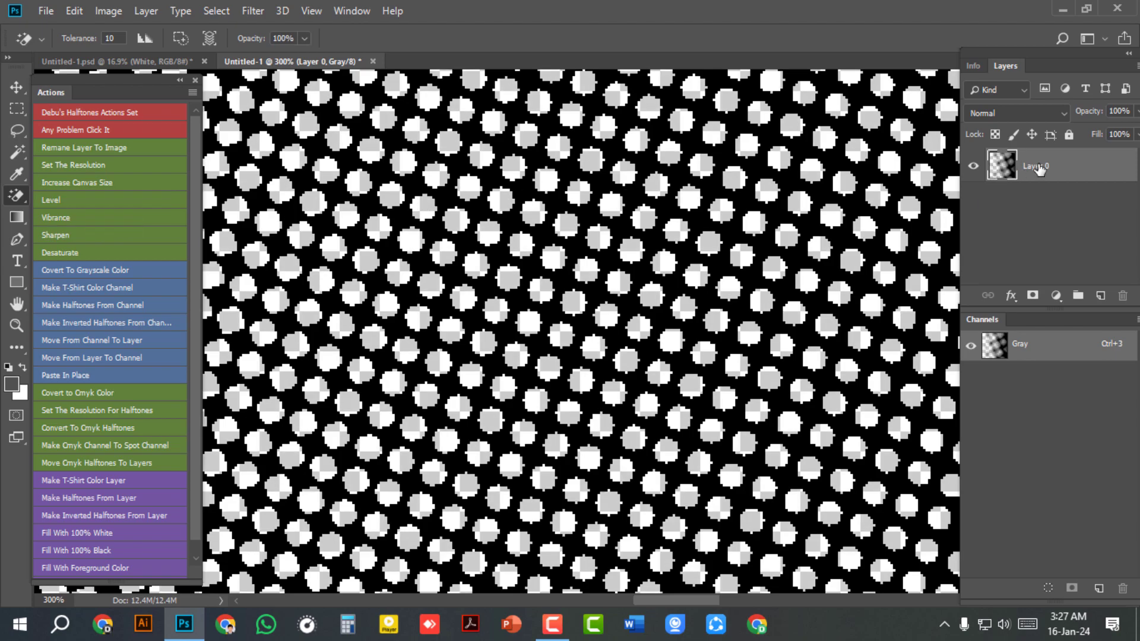
Duplicate the halftone layer into Untitled-1.psd and close the temporary document without saving.
right_click(1054, 170)
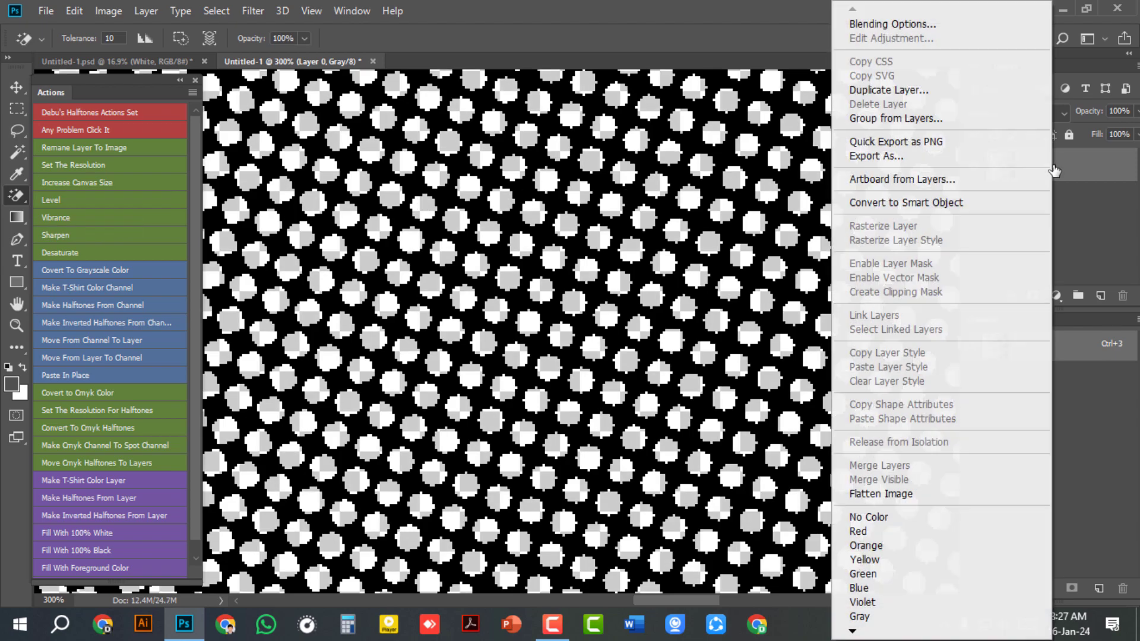
click(917, 91)
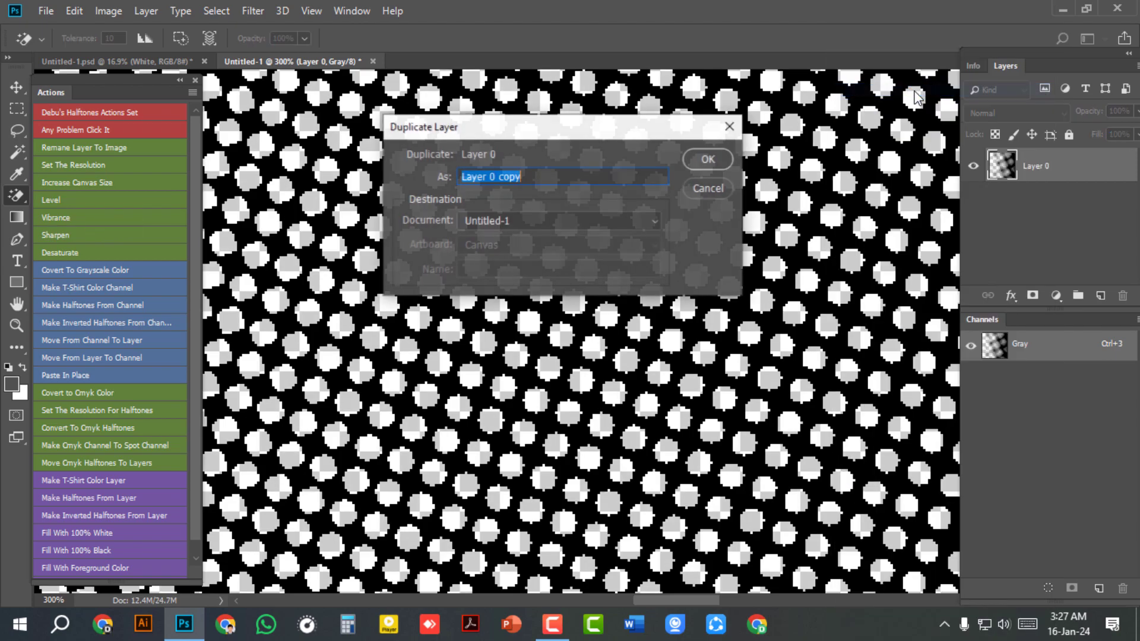
click(530, 221)
click(518, 232)
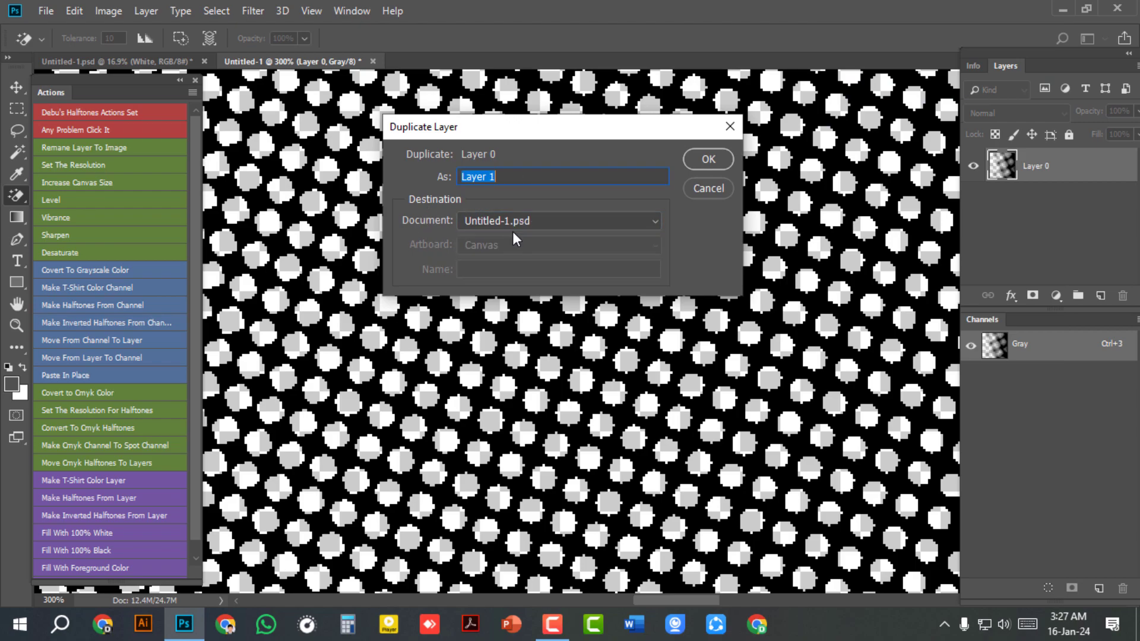
click(710, 168)
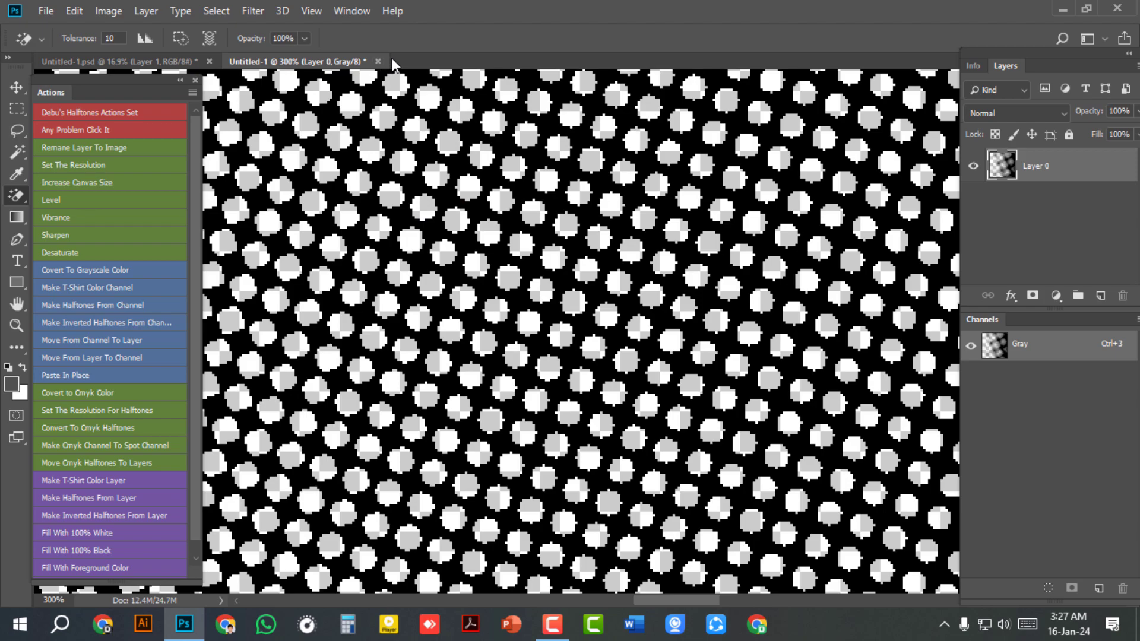
click(378, 61)
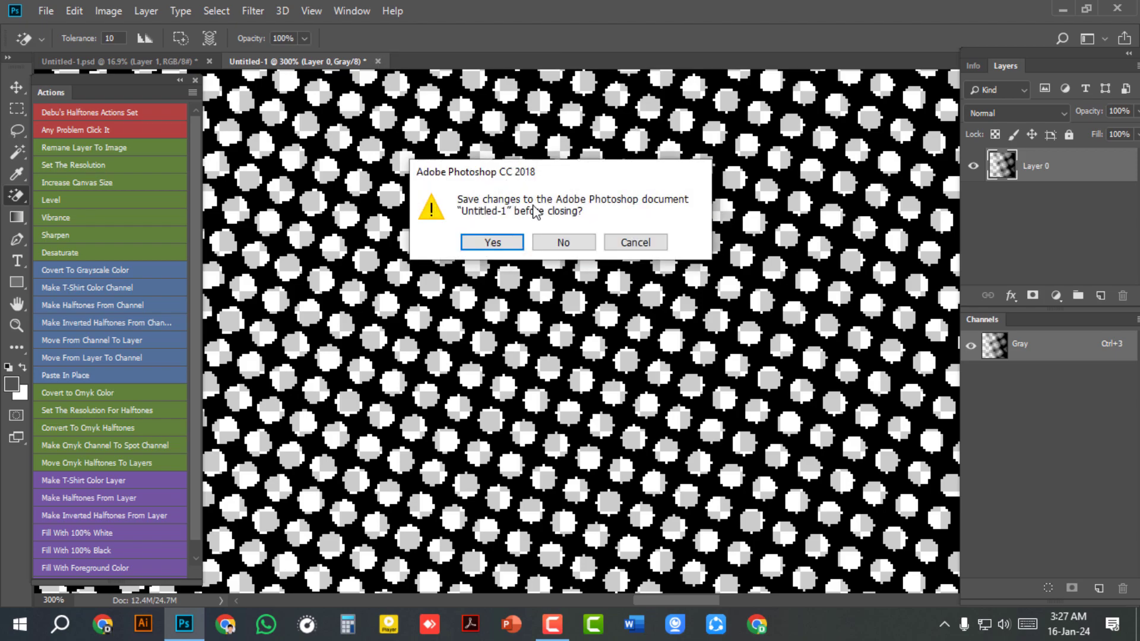
click(565, 240)
Rename the duplicated halftone layer "White Halftones" and hide the White layer.
double_click(1048, 201)
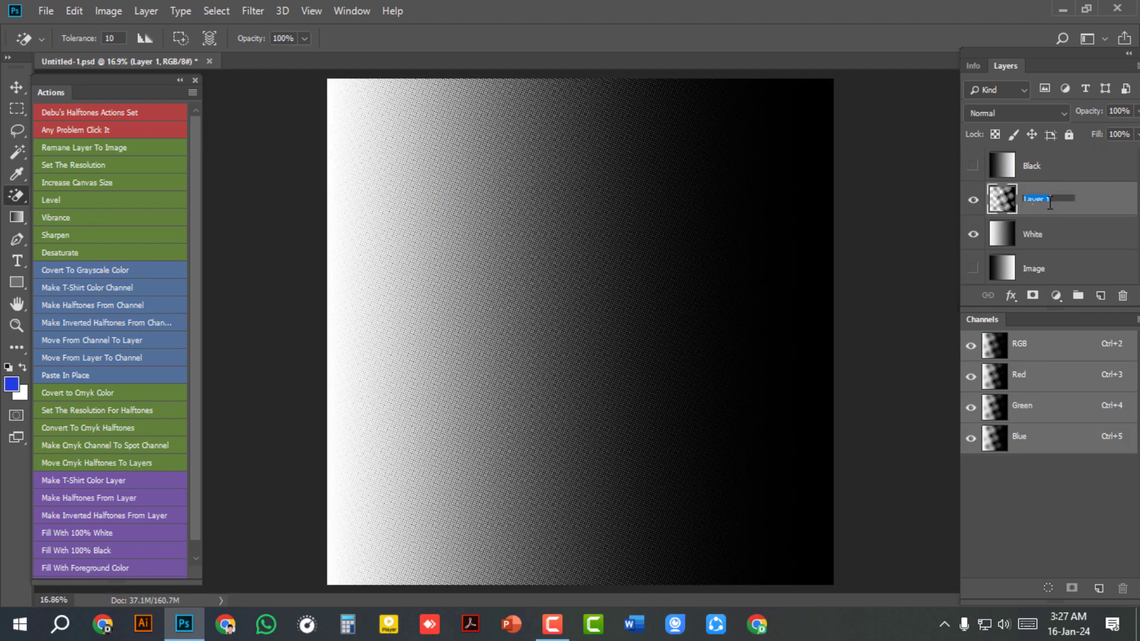
text(White Halftones)
key(Return)
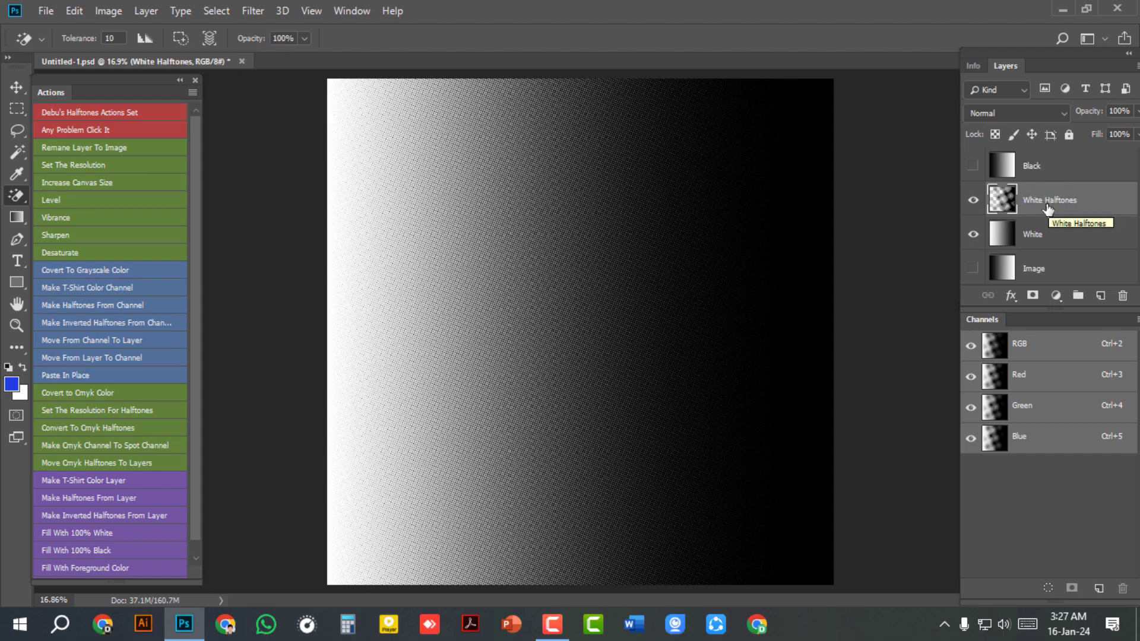
click(973, 234)
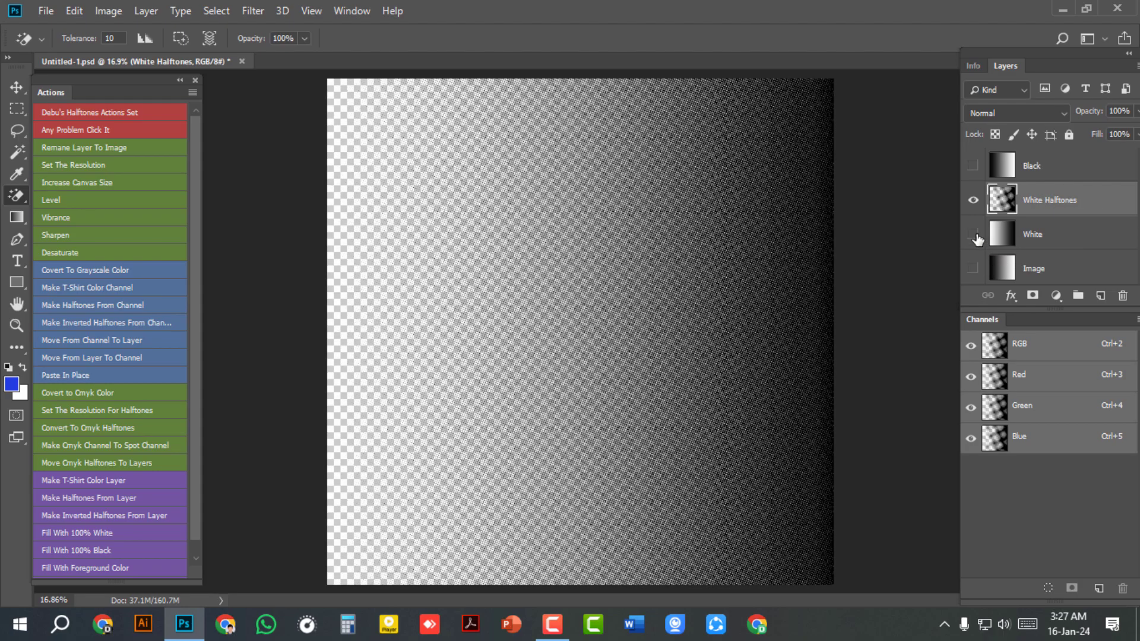
Show the Black layer and duplicate it into a new document.
click(974, 166)
click(1057, 170)
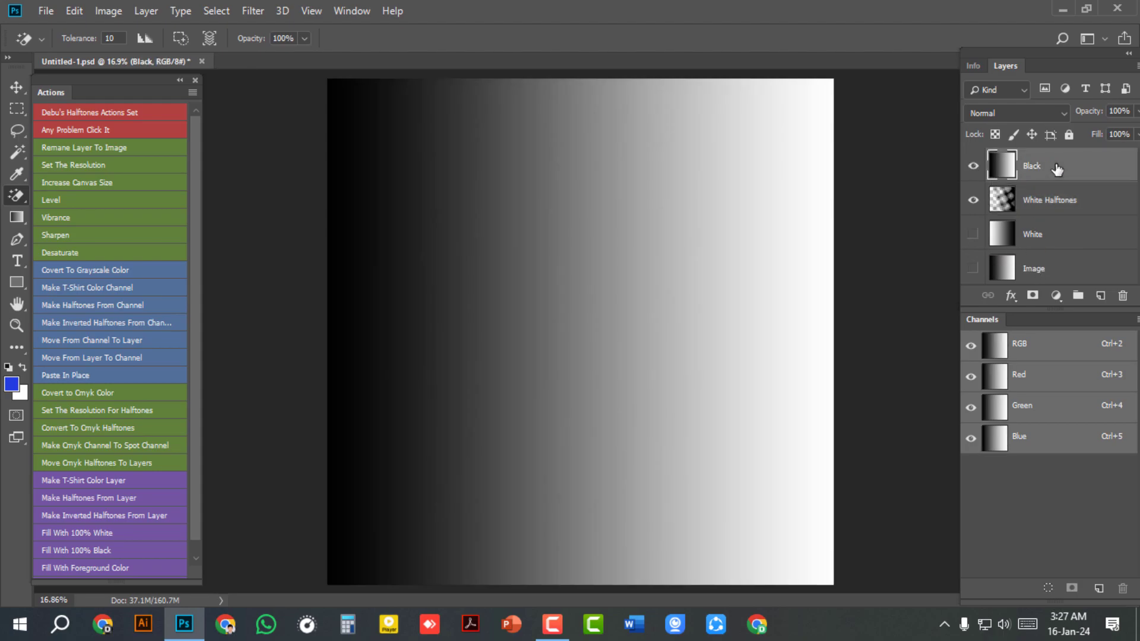
right_click(1057, 169)
click(909, 90)
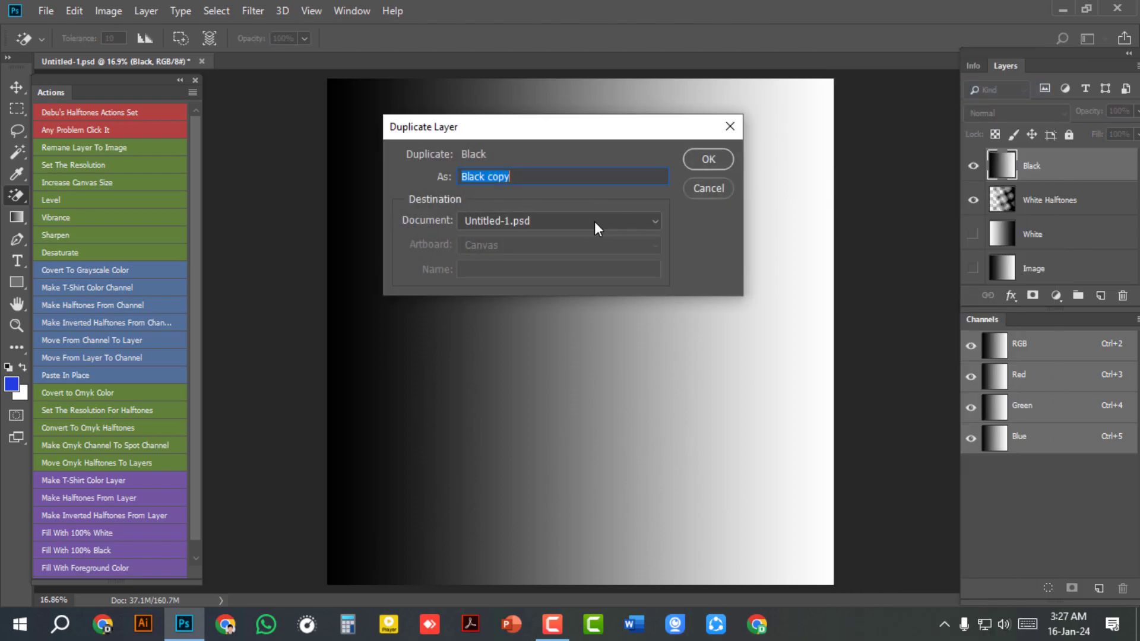
click(582, 220)
click(483, 256)
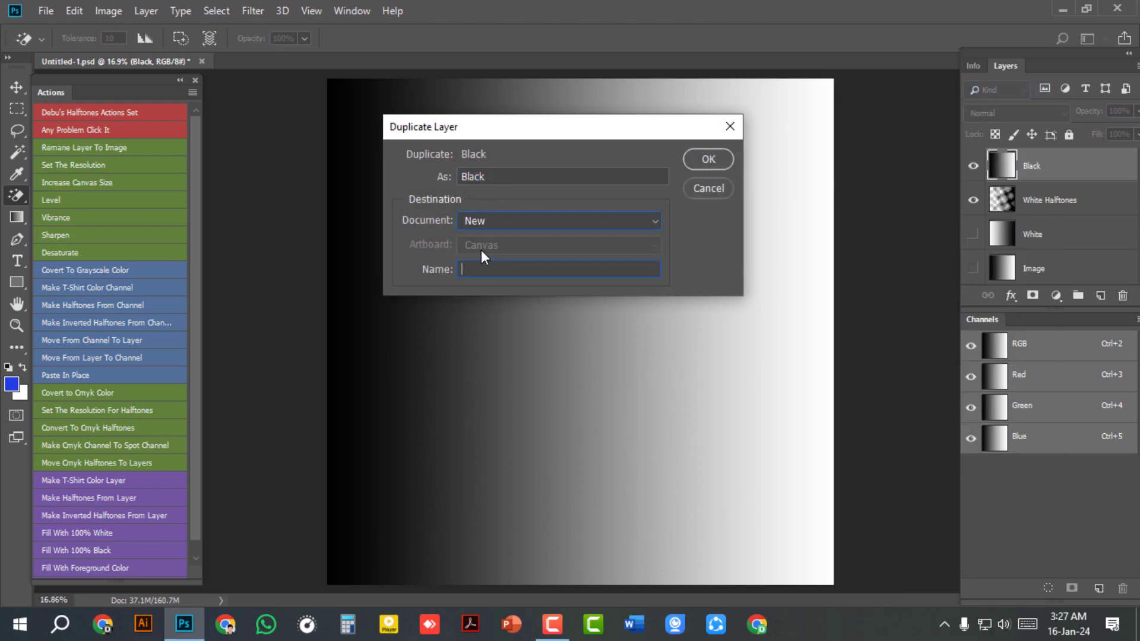
click(715, 158)
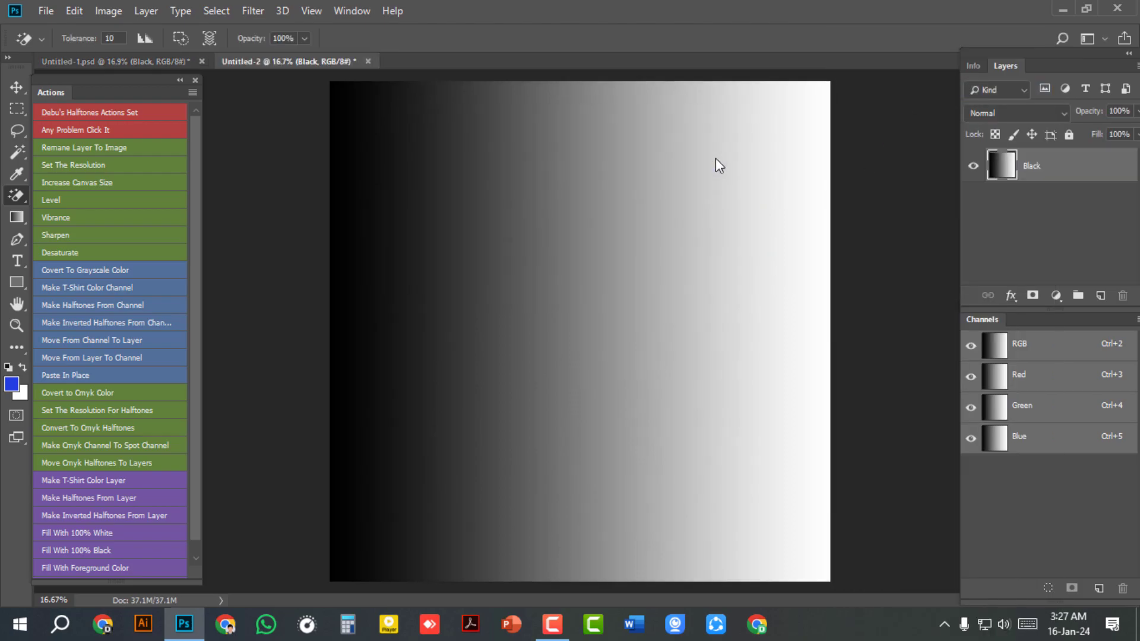
Convert the new document to Grayscale mode, discarding the color information, and invert the gradient.
click(105, 10)
mouse_move(222, 30)
click(308, 43)
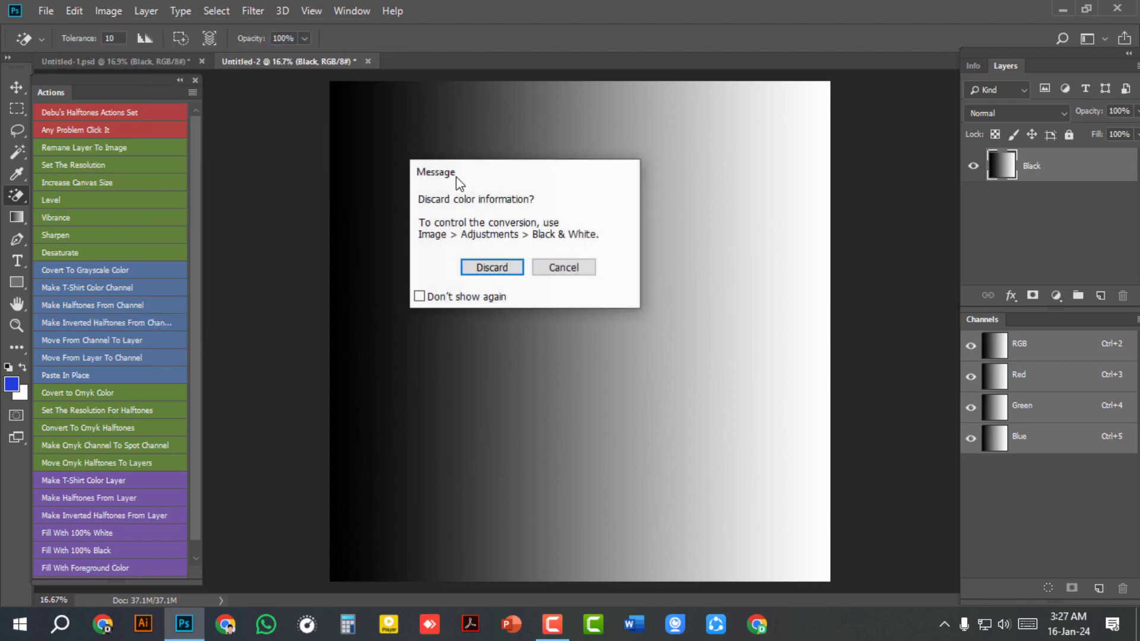
click(499, 268)
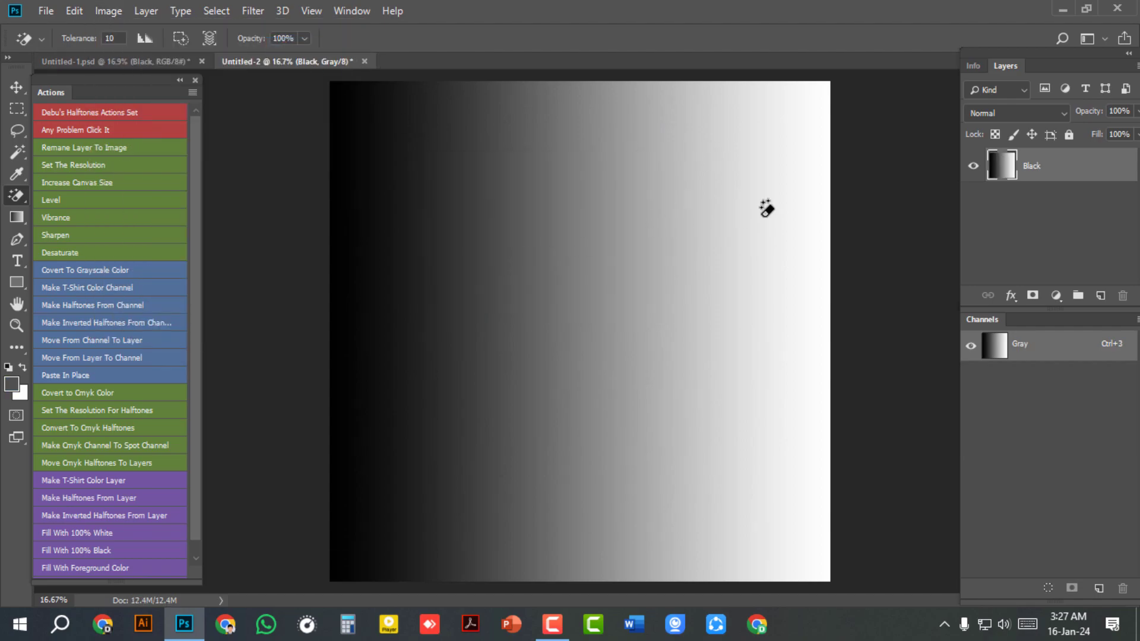
key(ctrl+i)
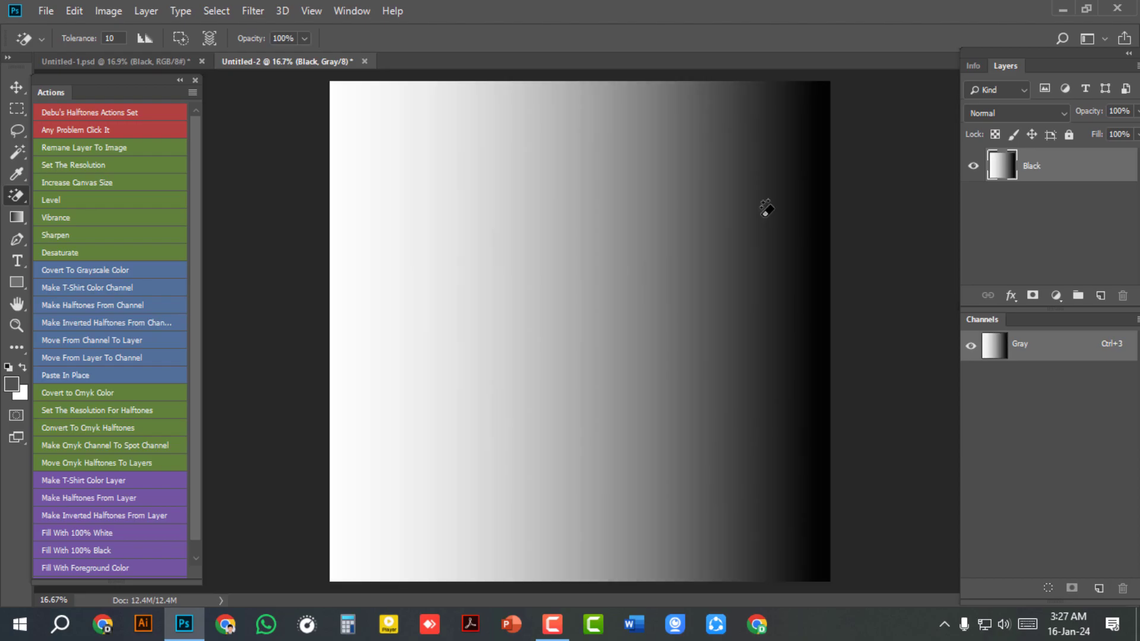
Flatten and convert the document to Bitmap with a round halftone screen of 45 lines/inch at 22.5 degrees.
click(108, 11)
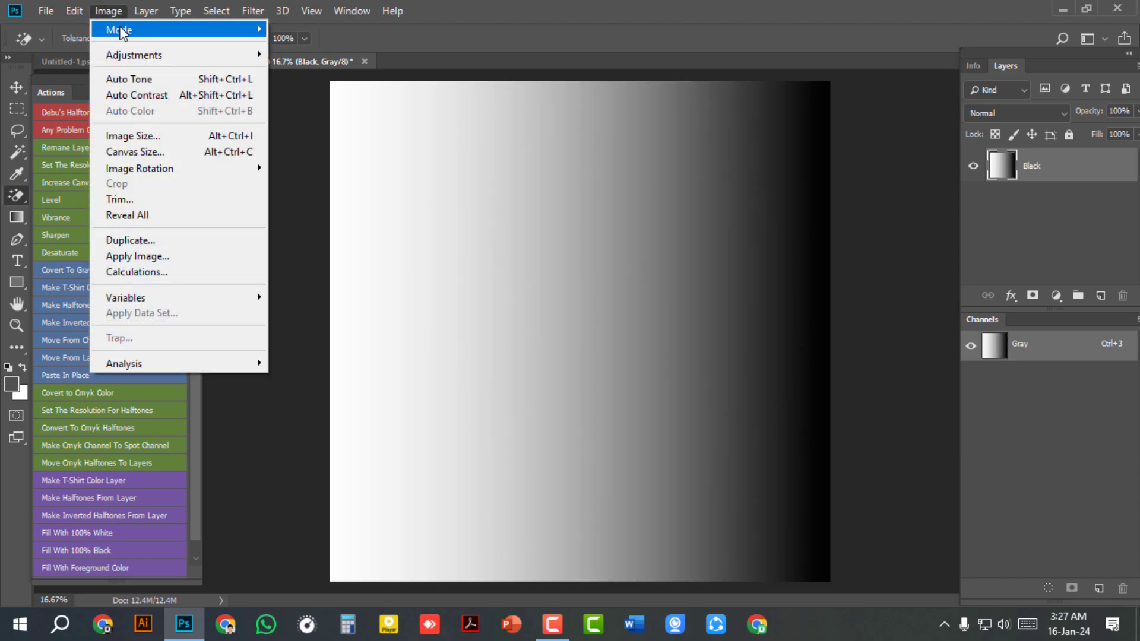
mouse_move(243, 30)
click(305, 30)
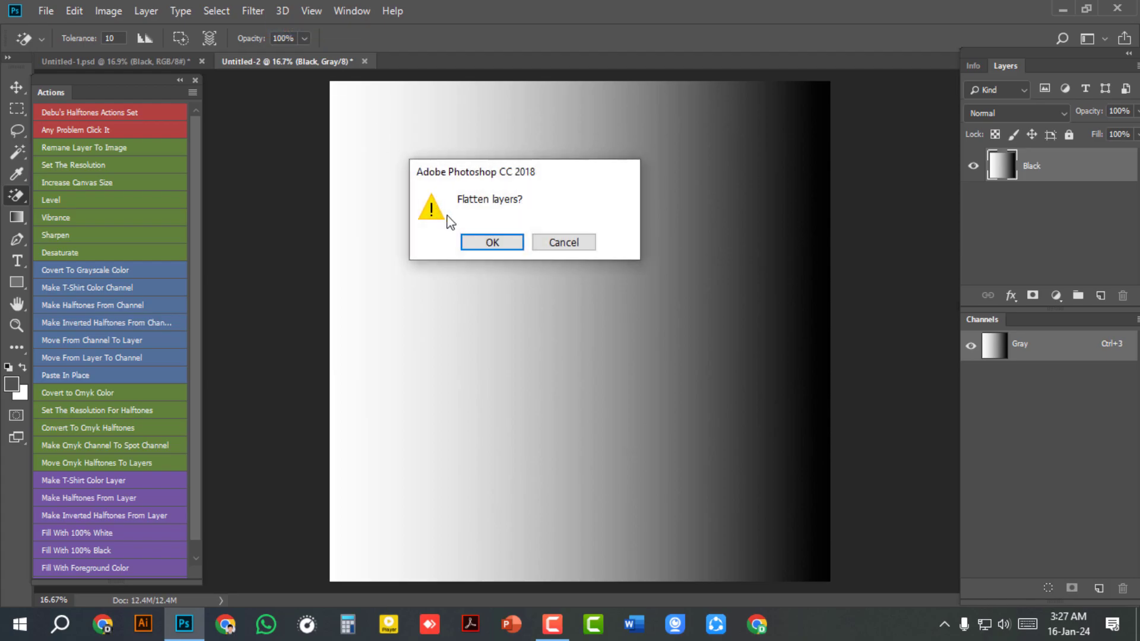
click(491, 242)
click(647, 321)
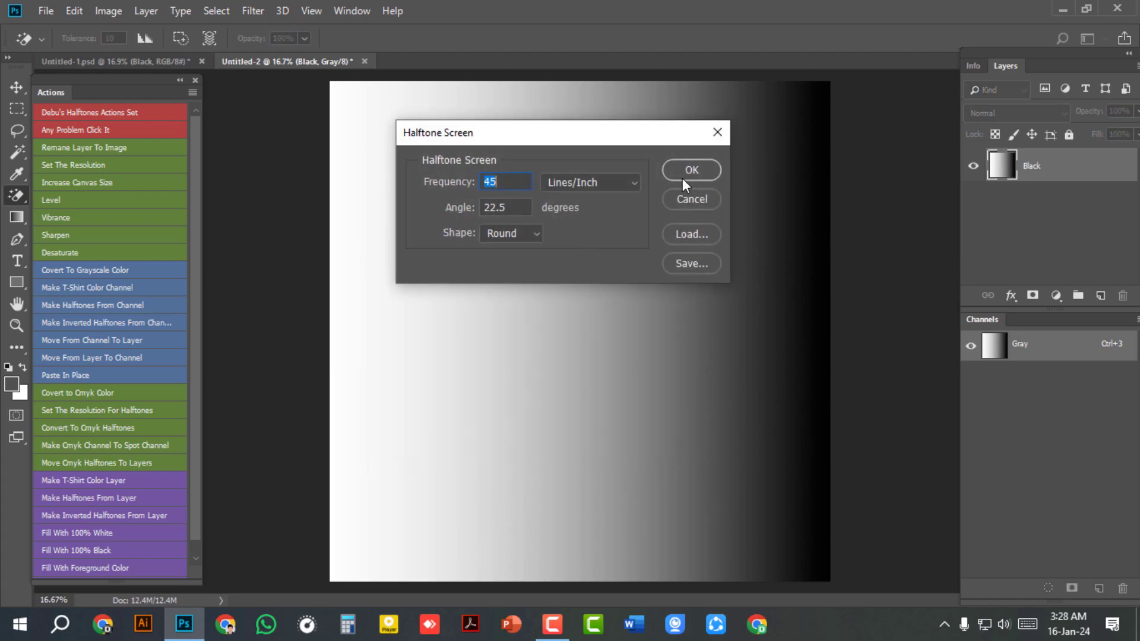
click(691, 170)
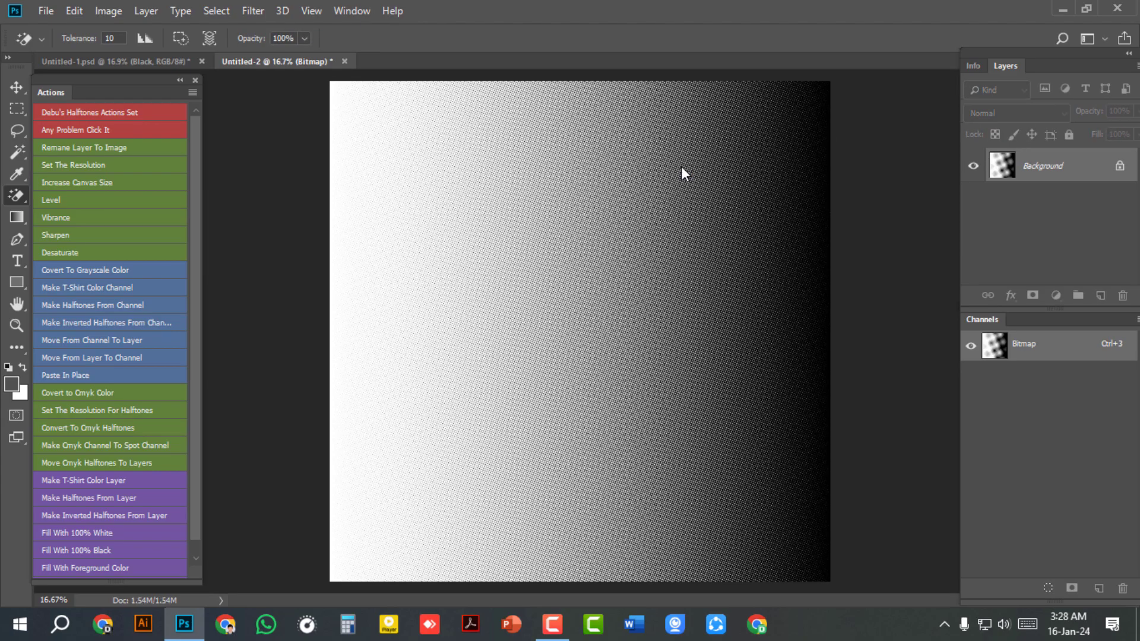
Invert the halftone bitmap and convert it back to Grayscale mode with a size ratio of 1.
key(ctrl+i)
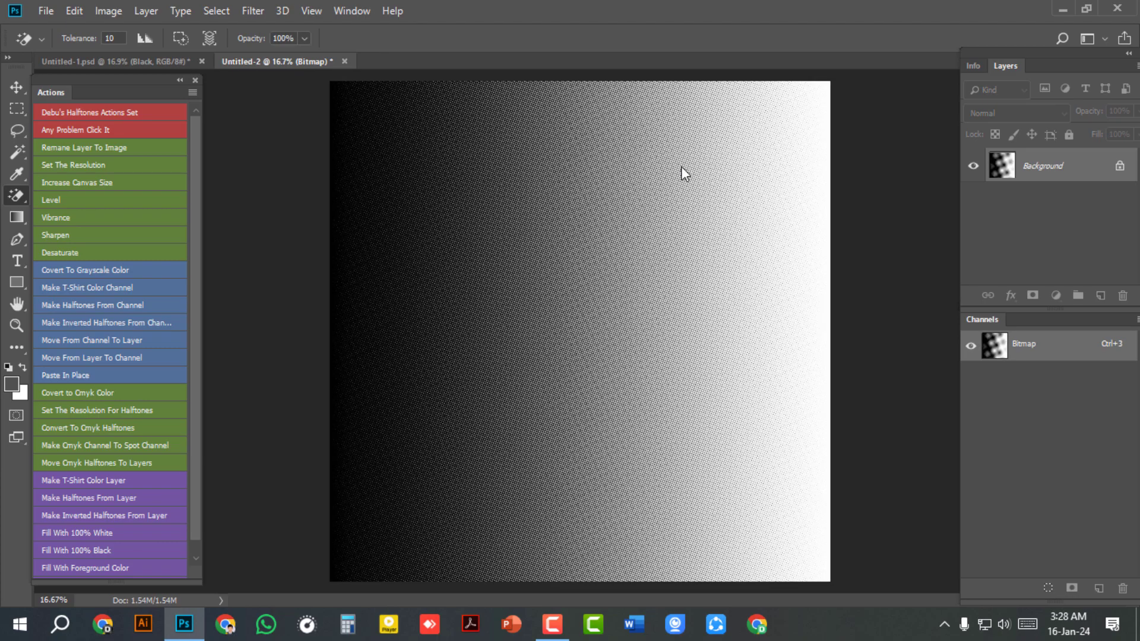
click(113, 11)
mouse_move(132, 31)
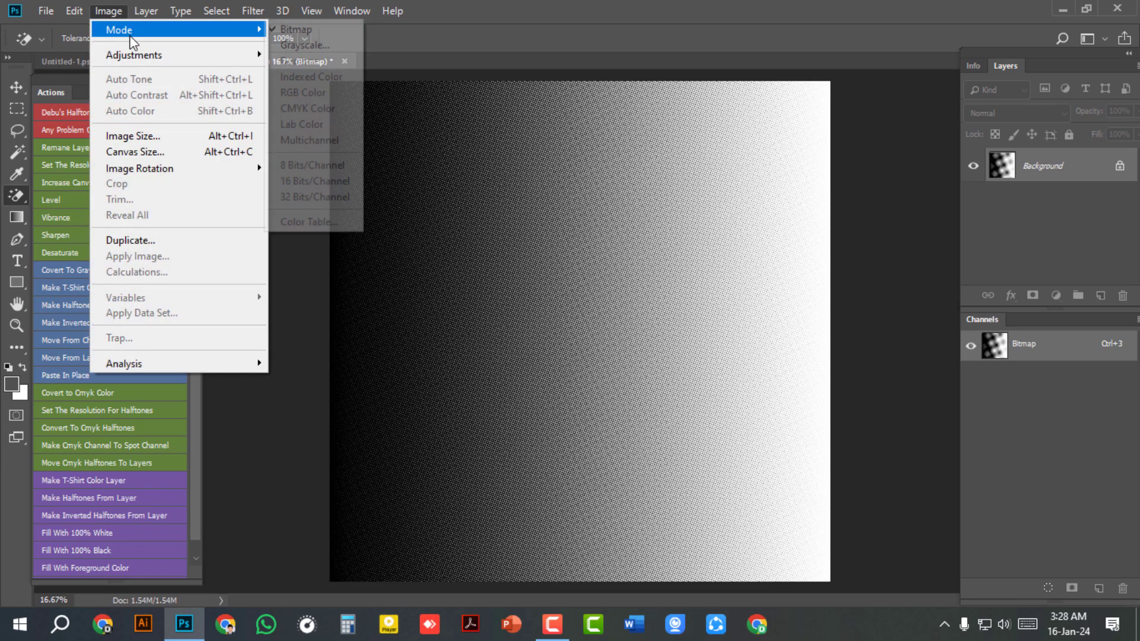
click(307, 43)
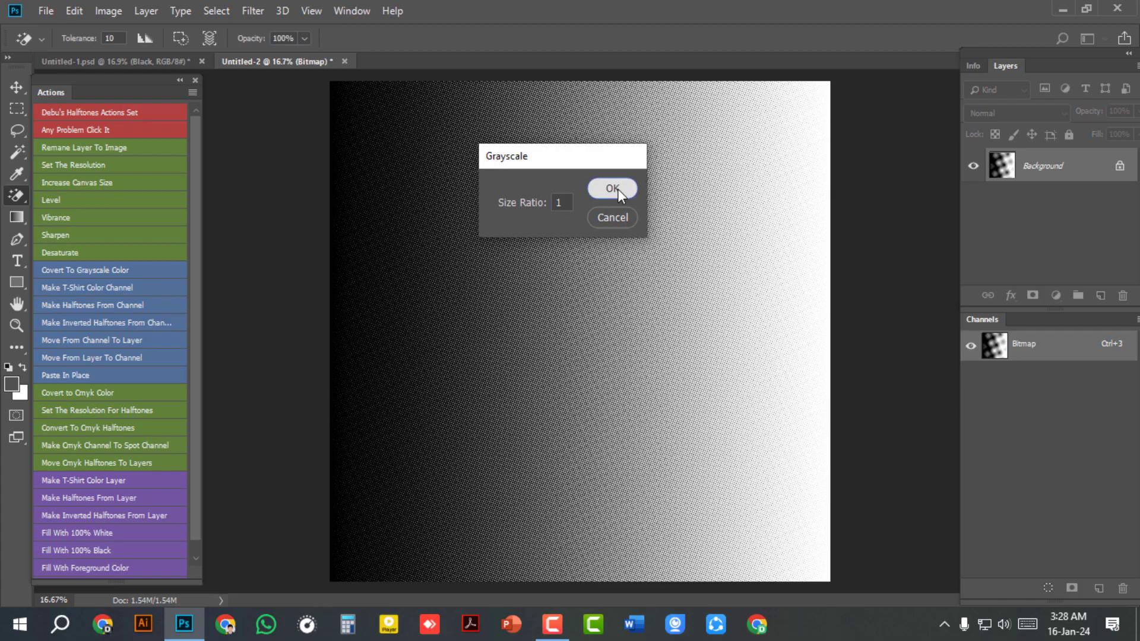
click(617, 189)
Turn the background into a regular layer and erase its white areas with the Magic Eraser tool.
double_click(1044, 172)
click(720, 178)
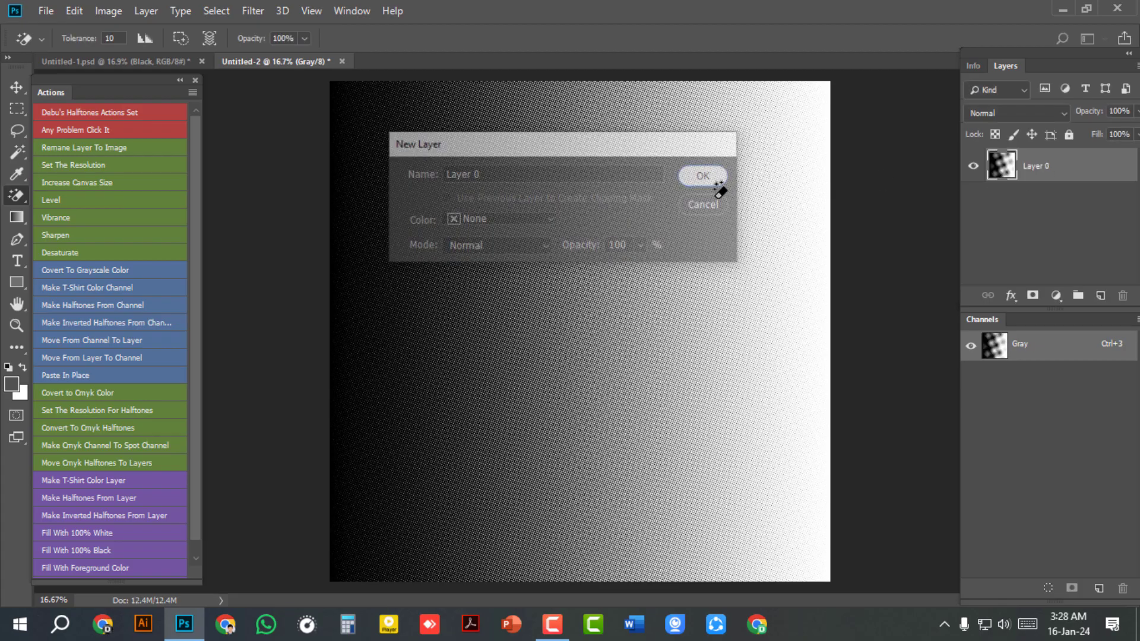
scroll(699, 269, up, 6)
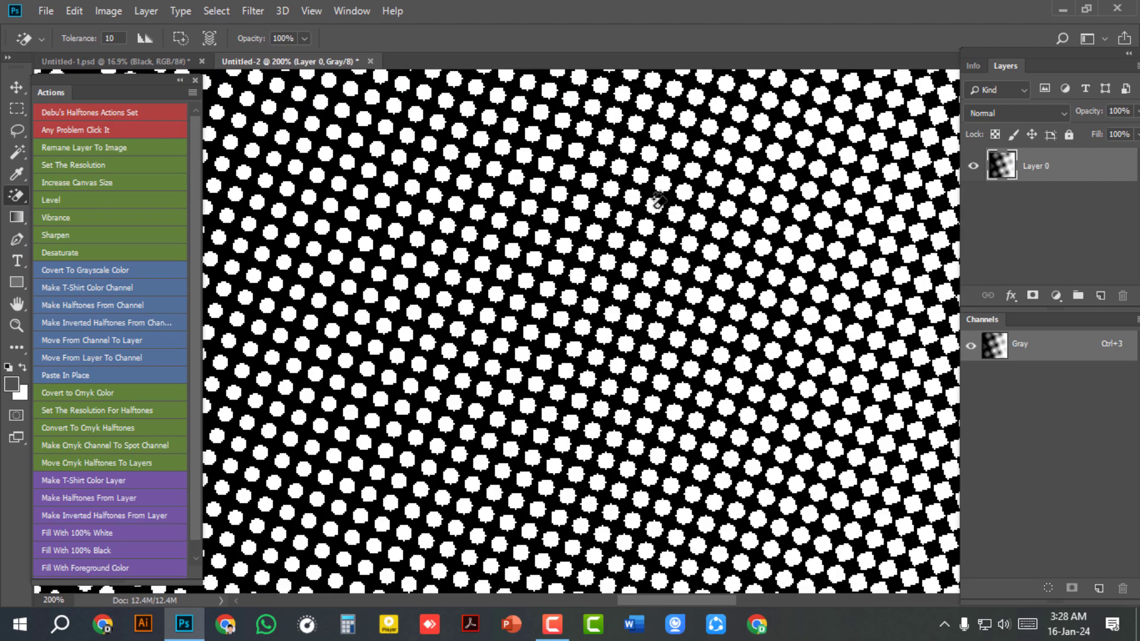
click(658, 199)
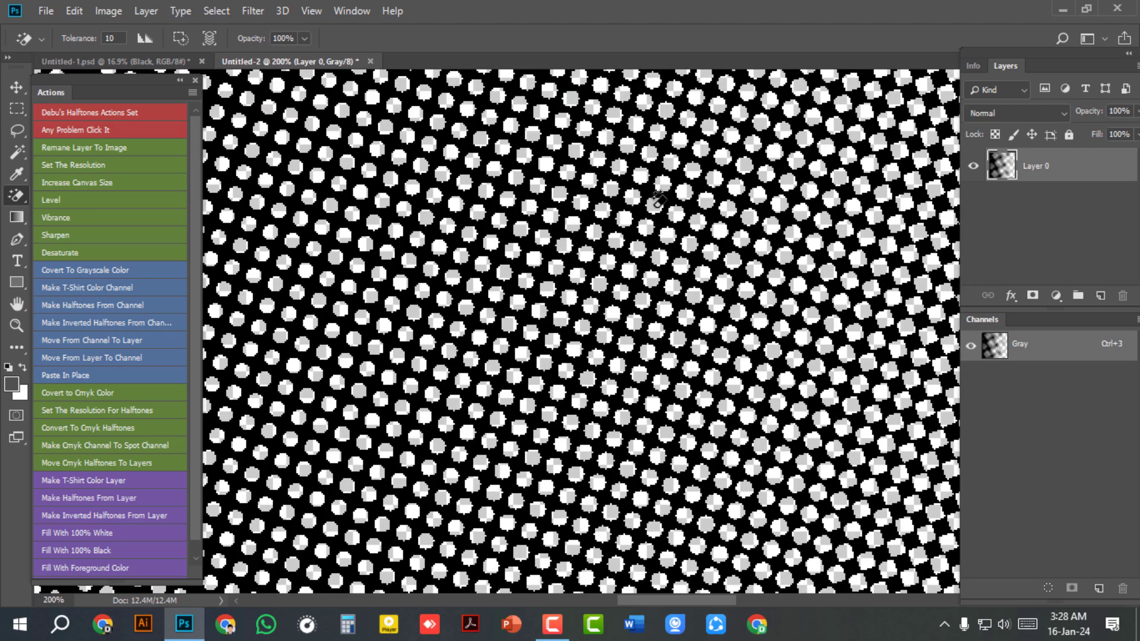
Duplicate the erased halftone layer into Untitled-1.psd and close Untitled-2 without saving.
right_click(1053, 173)
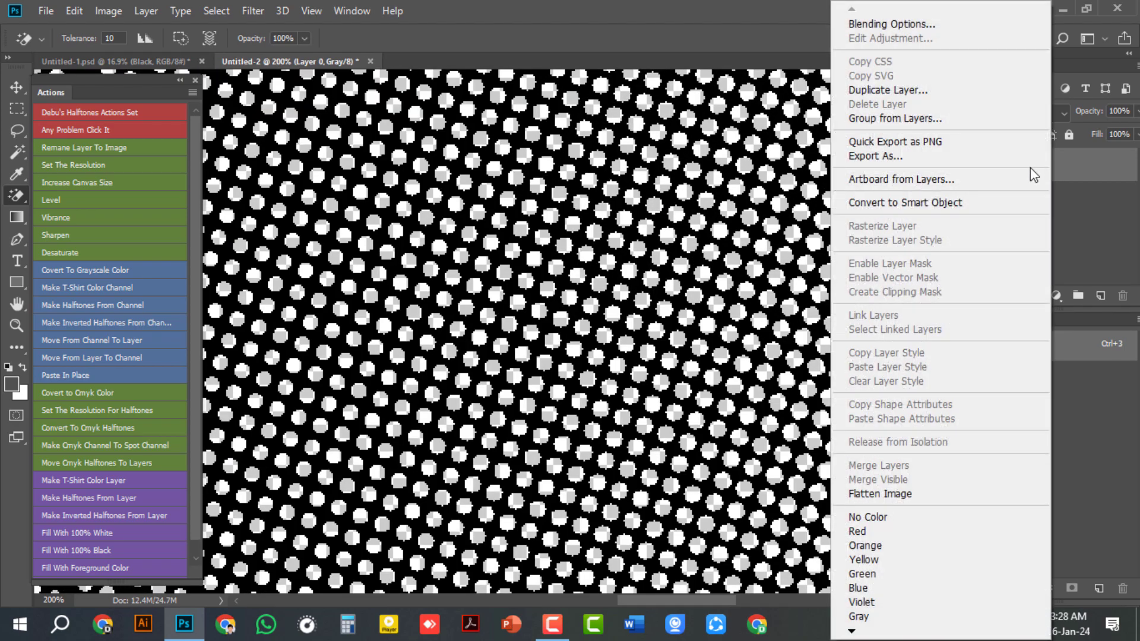
click(893, 89)
click(529, 221)
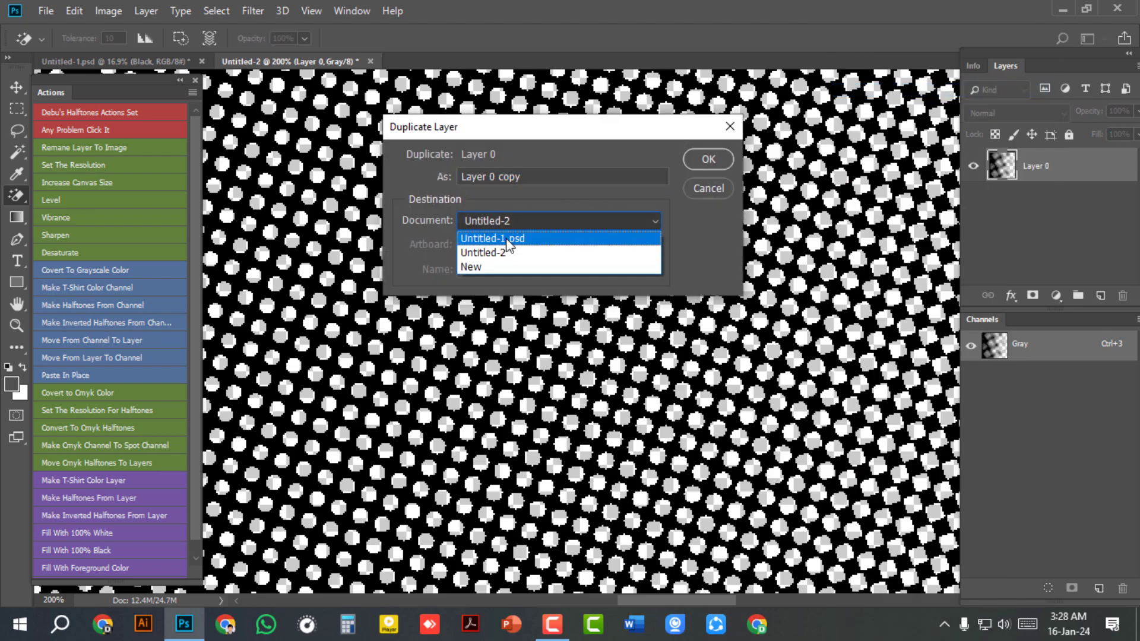
click(526, 232)
click(709, 159)
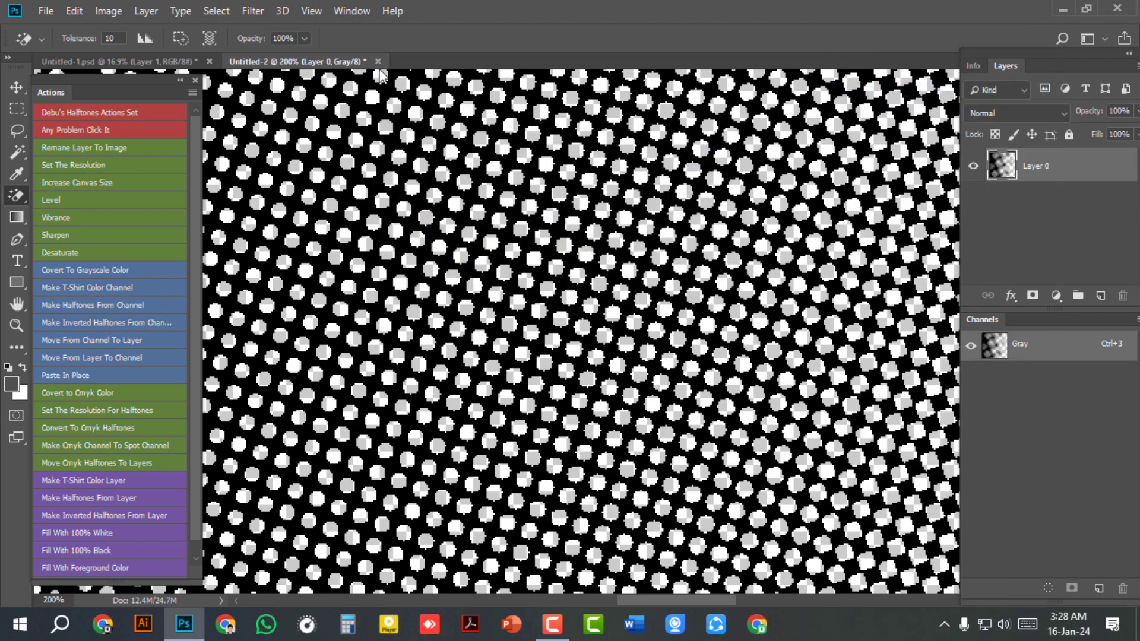
click(380, 61)
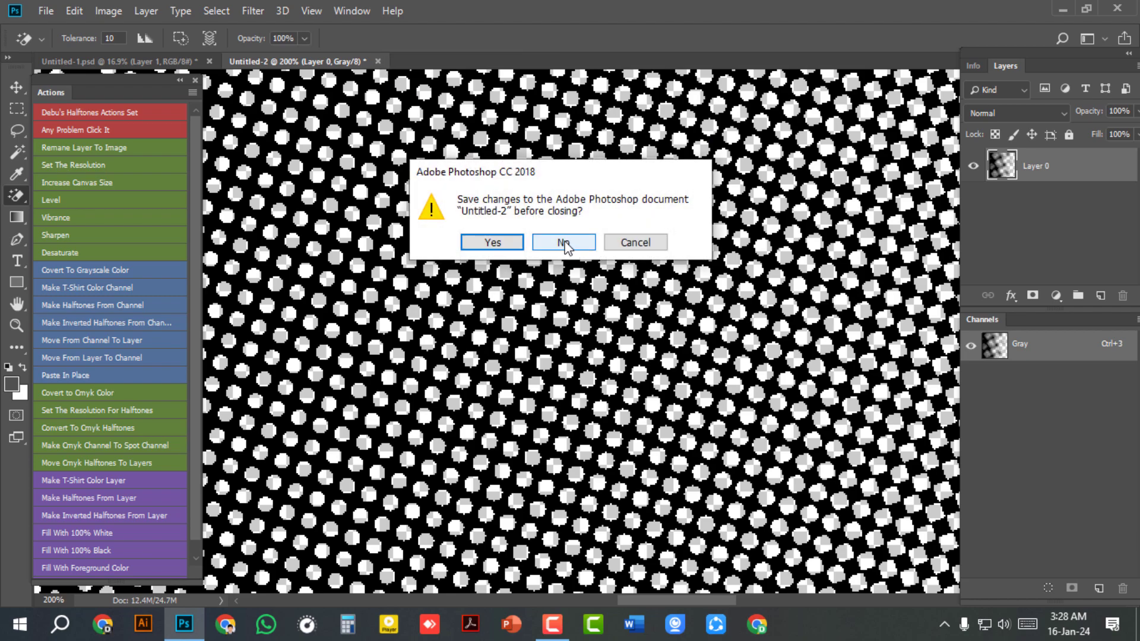
click(564, 239)
Rename the new halftone layer "Black Inverted" and place the original Black layer, hidden, beneath White Halftones.
double_click(1034, 168)
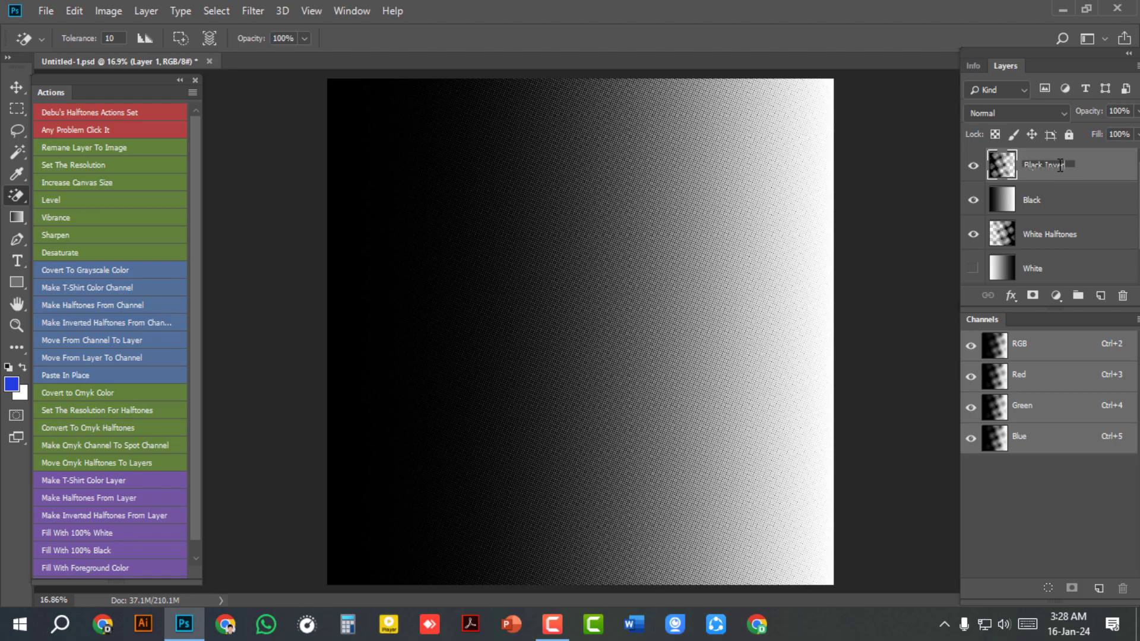
key(Return)
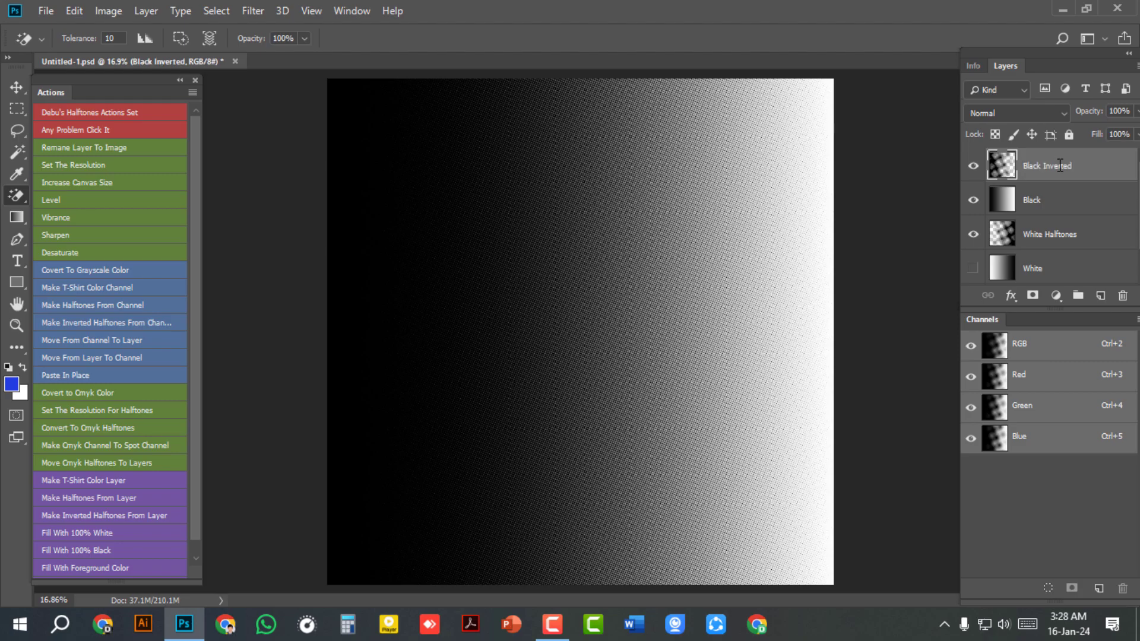
drag(1033, 205, 1036, 256)
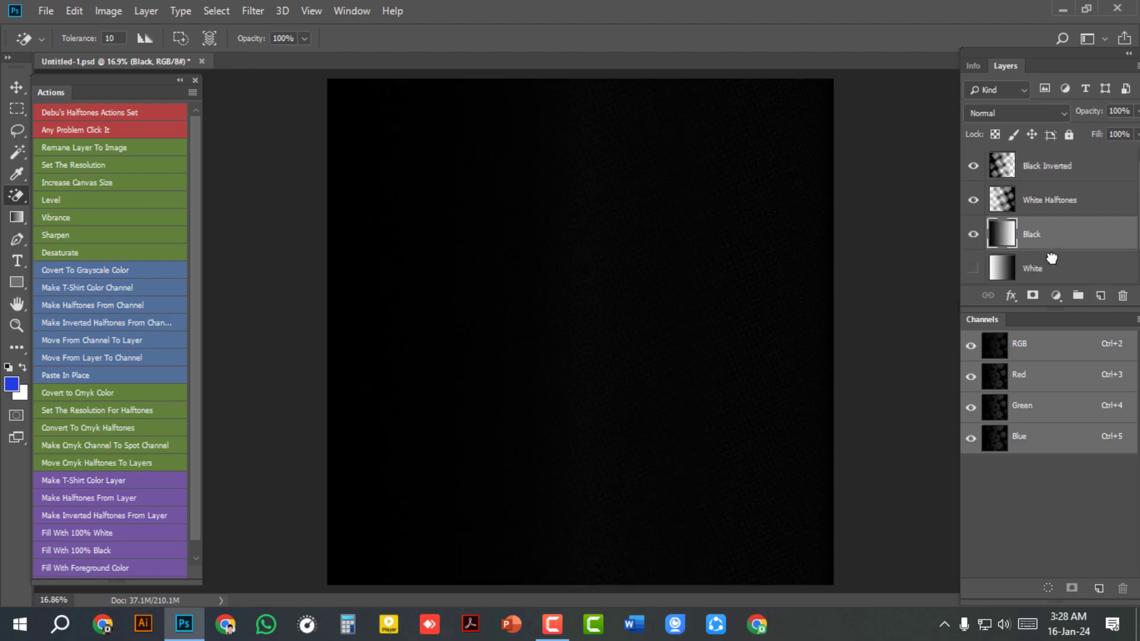
click(973, 233)
Apply a Color Overlay effect with white (ffffff) to the White Halftones layer.
click(1039, 206)
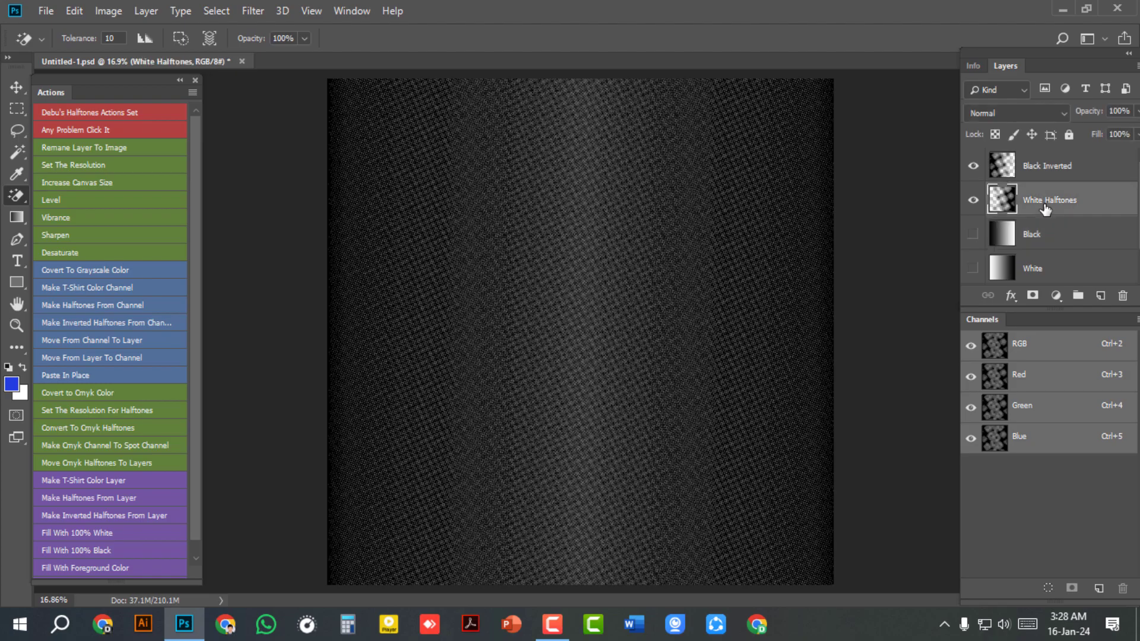
click(1011, 296)
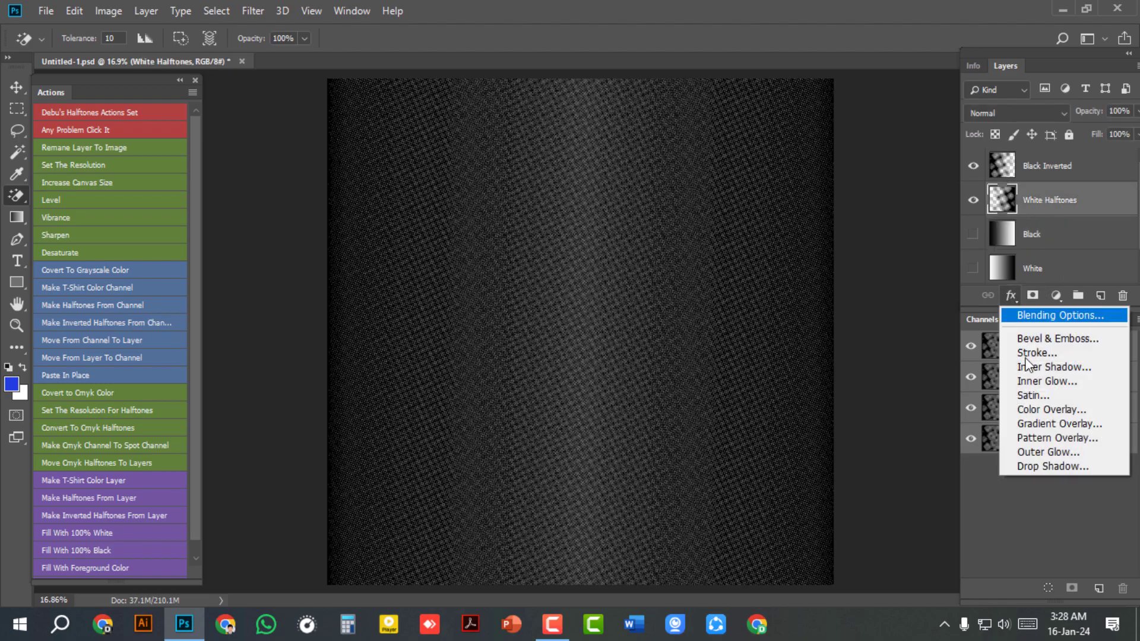
click(1042, 409)
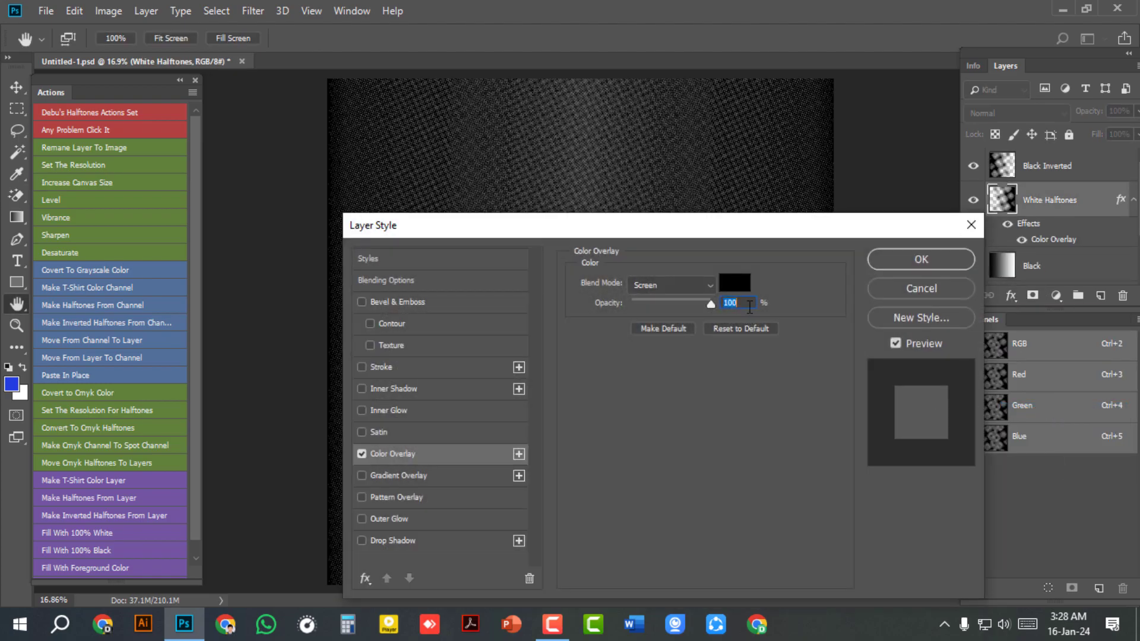
click(739, 287)
text(ffffff)
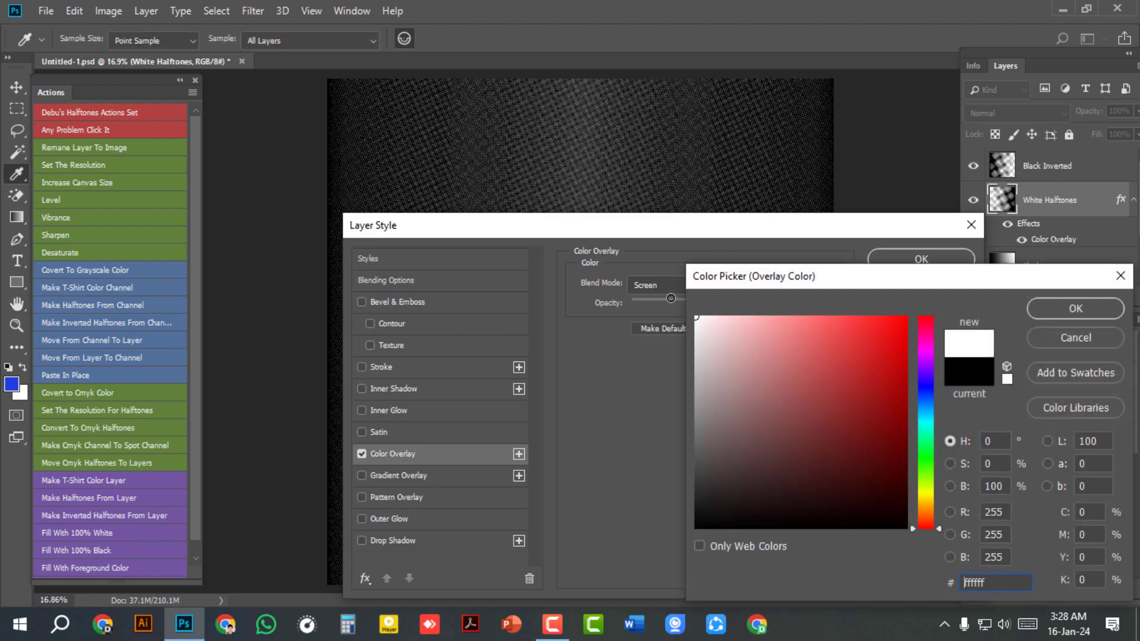
click(1075, 309)
click(922, 258)
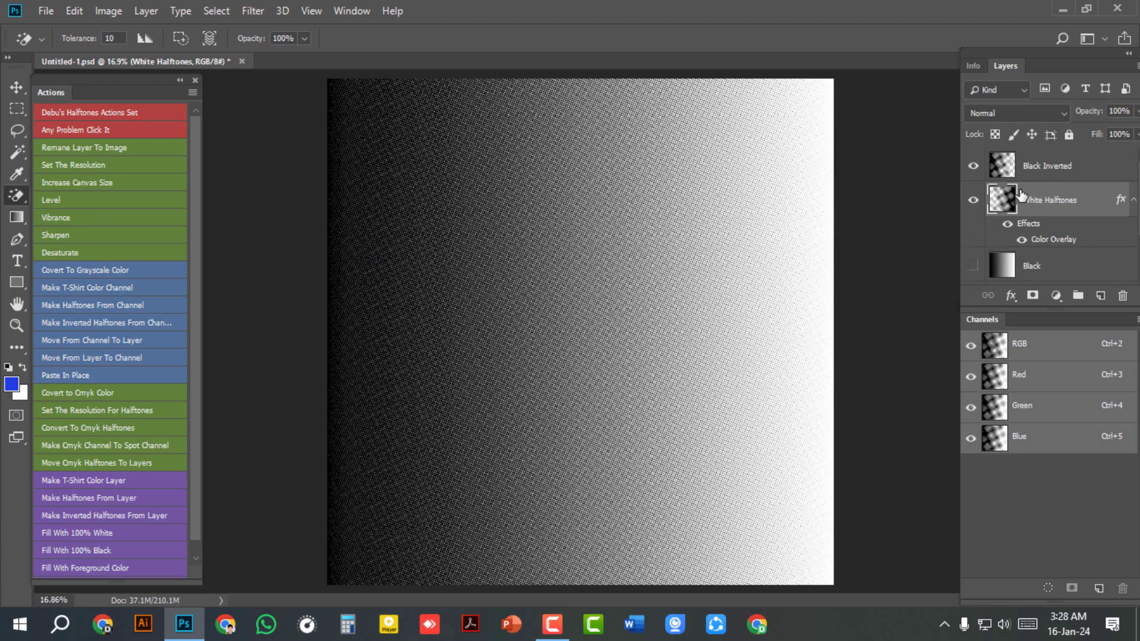
Apply a Color Overlay effect with black to the Black Inverted layer.
click(1029, 169)
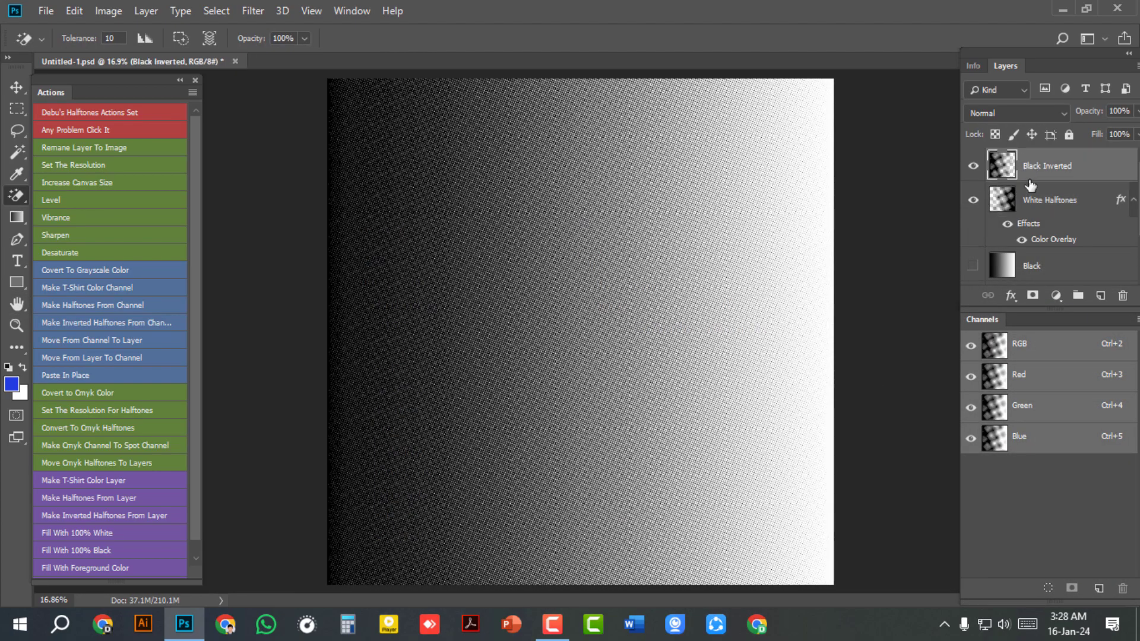
click(1009, 298)
click(1065, 407)
click(735, 283)
drag(750, 482, 696, 527)
click(1045, 309)
click(915, 259)
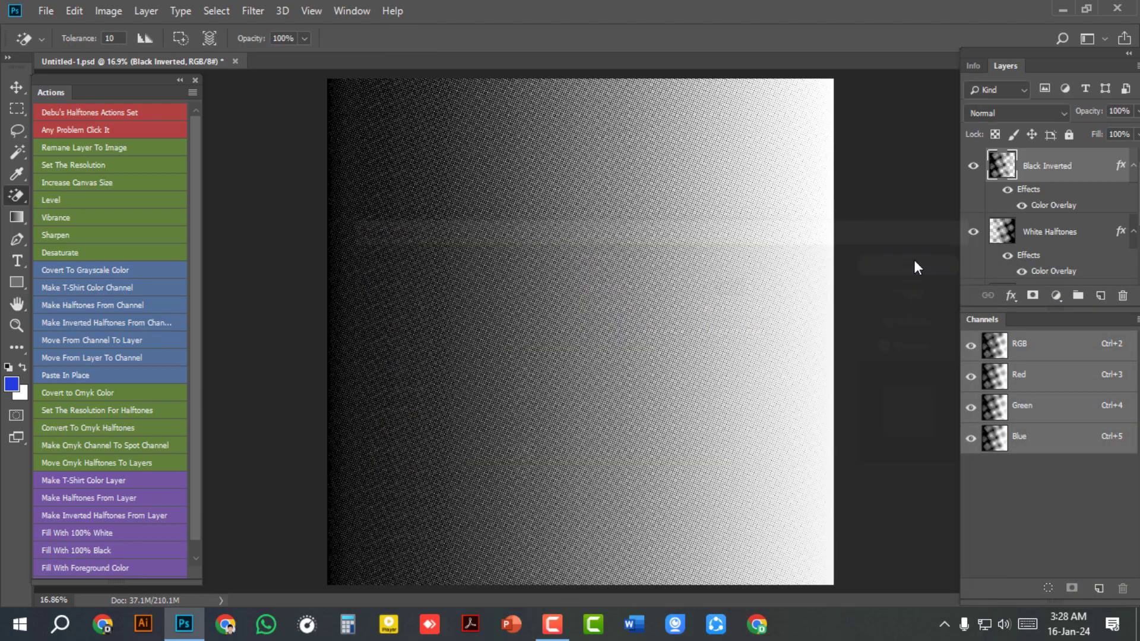
Enlarge the layer list to show all layers, and select White Halftones followed by Black Inverted.
drag(1077, 309, 1077, 502)
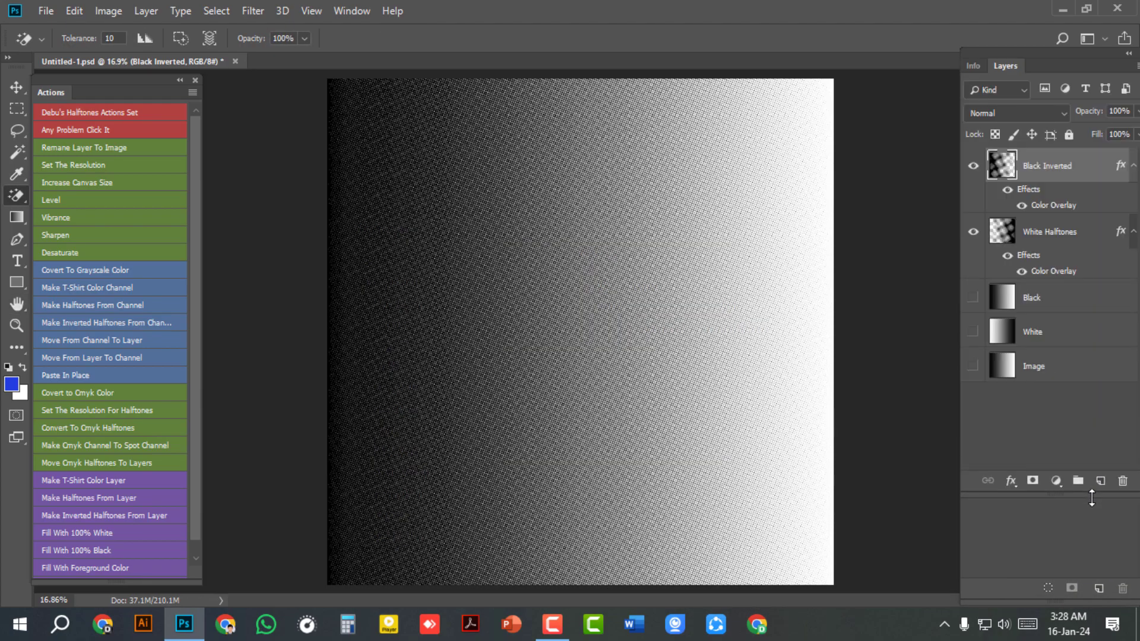
click(1067, 241)
click(1067, 178)
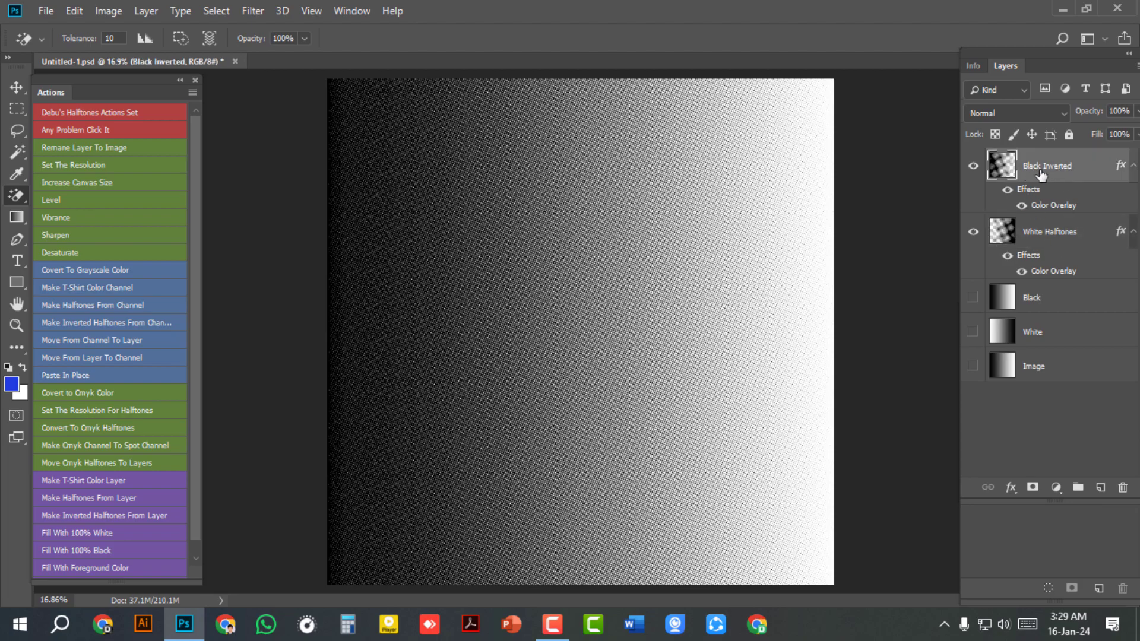